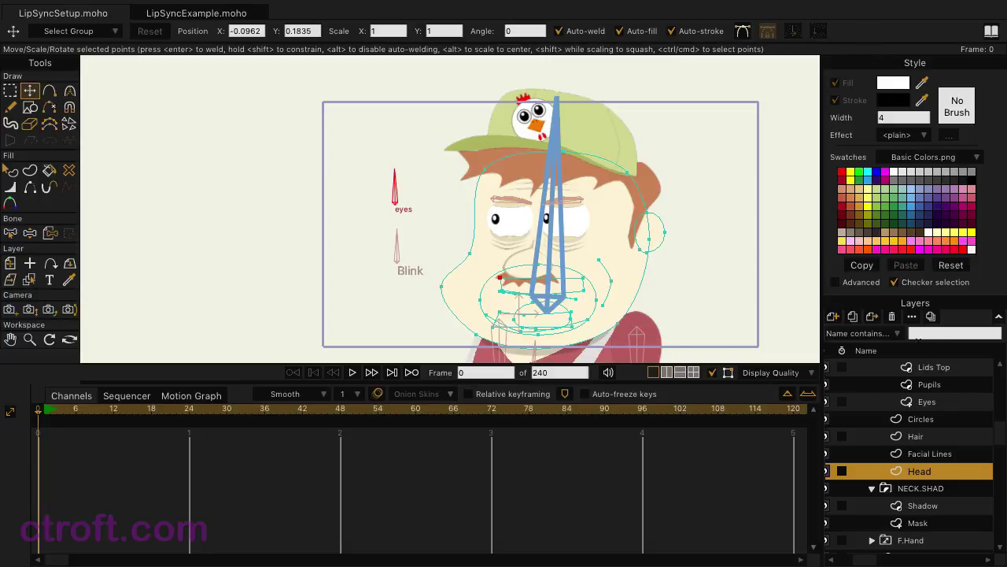
# Select the Head layer and zoom in to centre the character's face
pyautogui.click(923, 487)
pyautogui.click(922, 472)
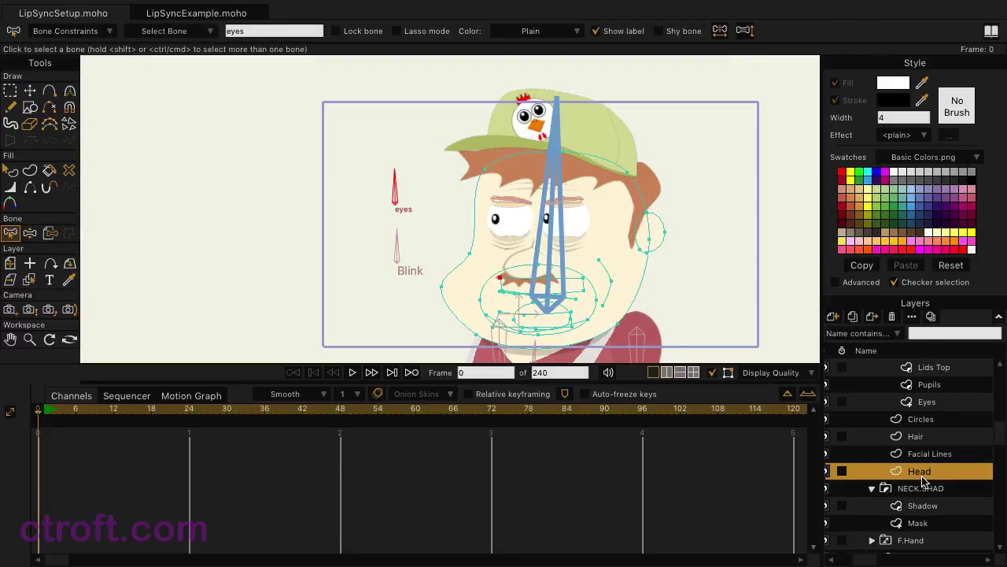
pyautogui.scroll(3, 471, 279)
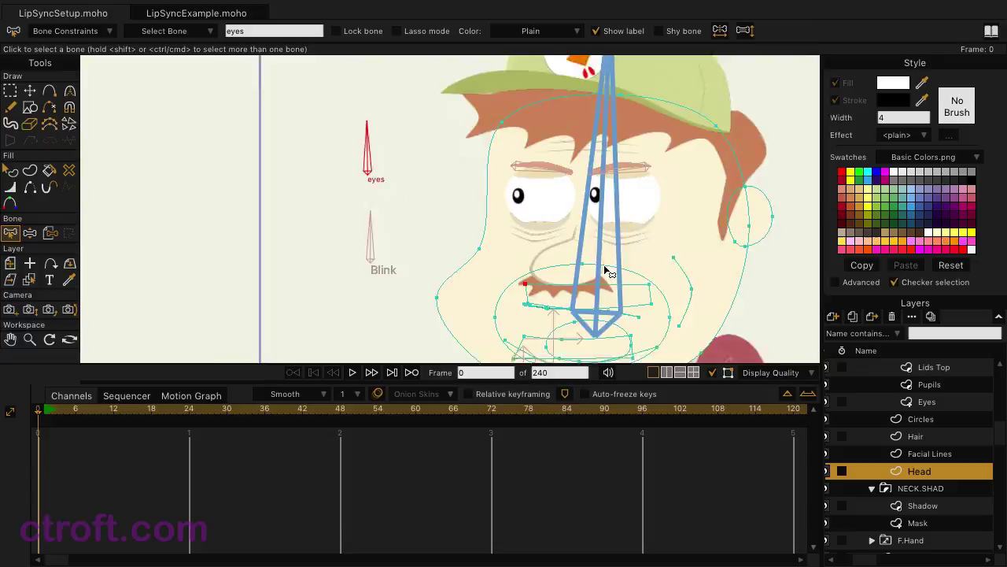
pyautogui.moveTo(670, 274); pyautogui.dragTo(540, 227)
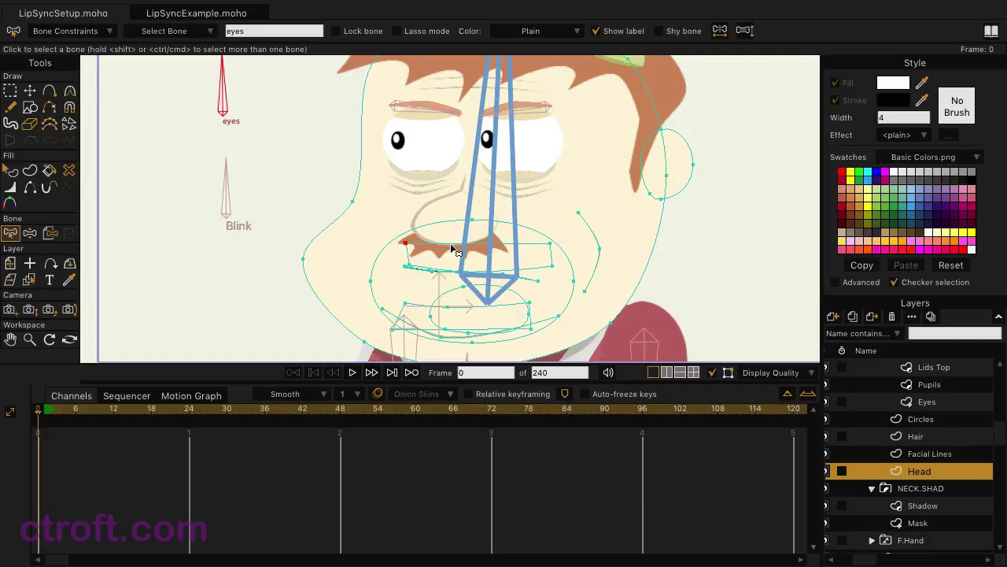
# Shift the whole head outline to the right to expose the mouth drawn beneath
pyautogui.click(31, 91)
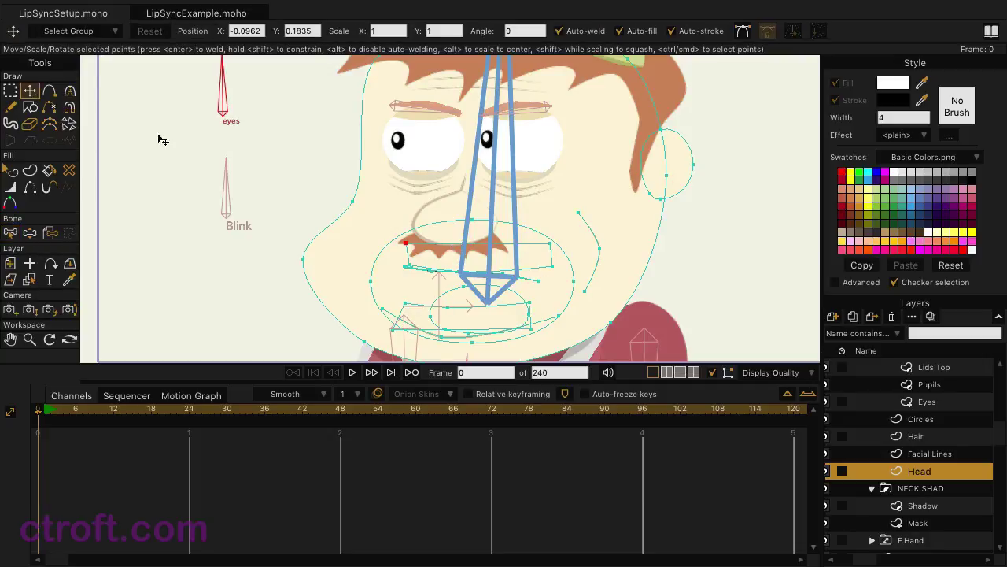
pyautogui.doubleClick(330, 227)
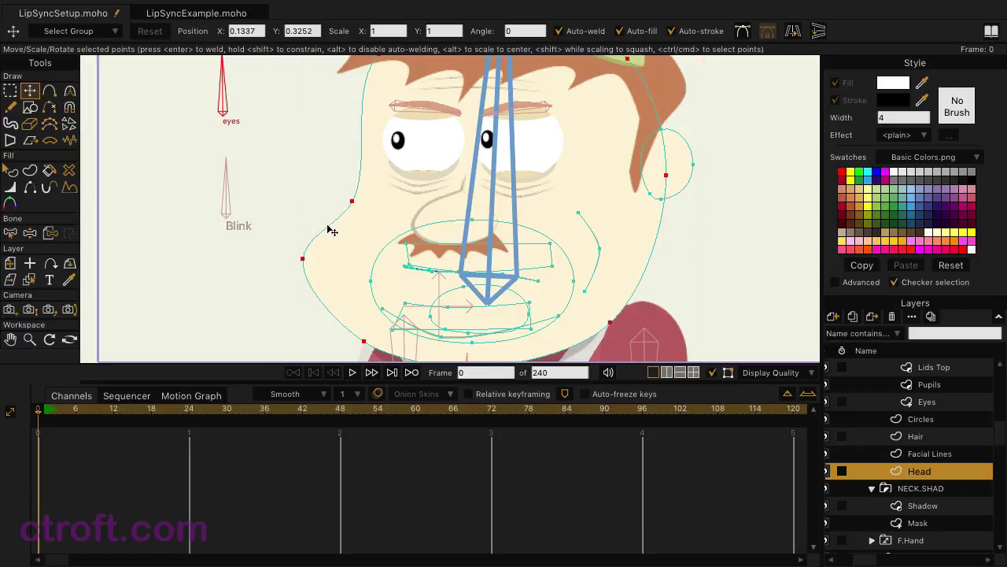
pyautogui.moveTo(332, 228); pyautogui.dragTo(674, 235)
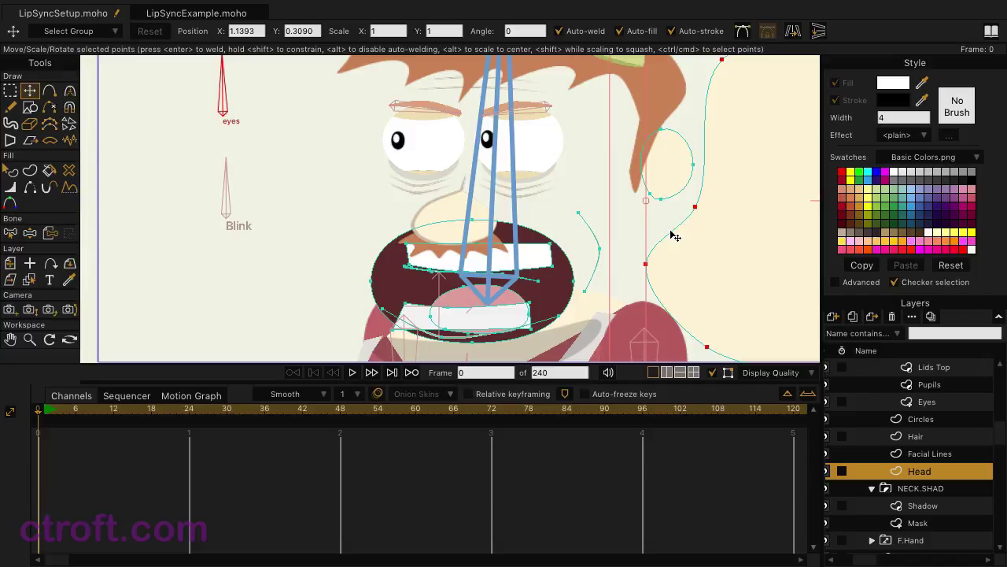
# Undo the head-outline move and bring up the Actions window with the Head layer selected
pyautogui.hotkey('ctrl', 'z')
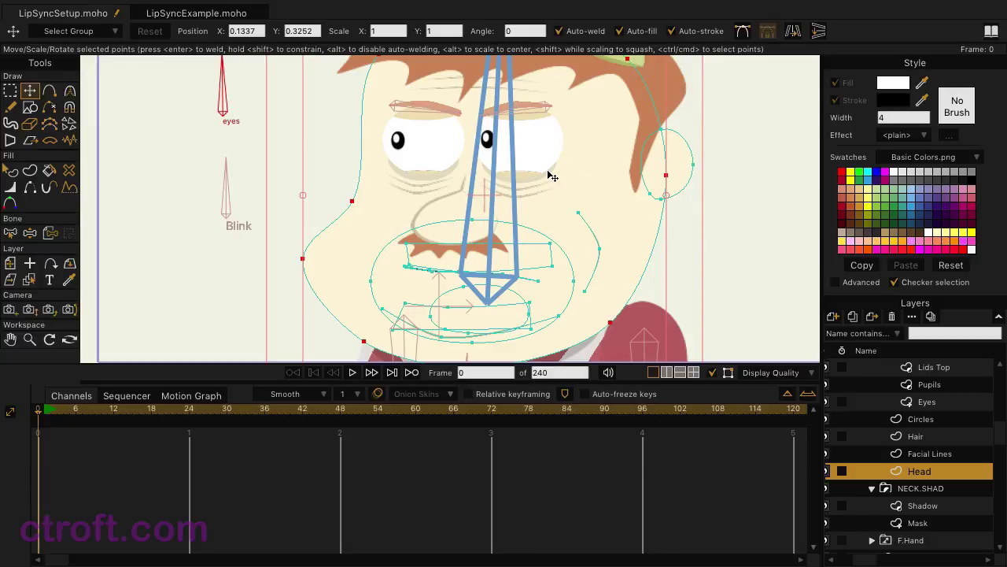
pyautogui.press('super+shift+a')
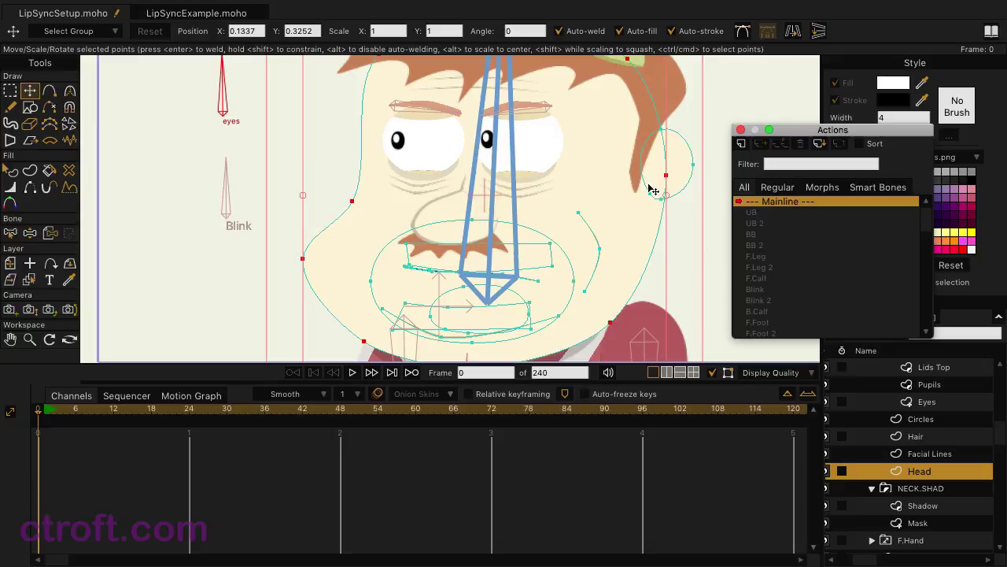
pyautogui.click(921, 472)
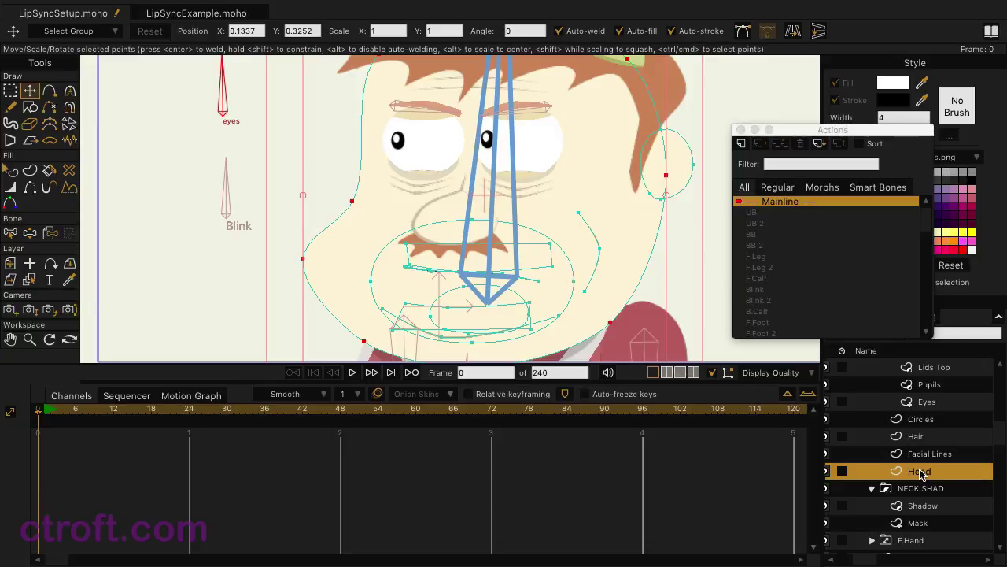
# Add a new action named 'E' from the Actions window
pyautogui.click(741, 145)
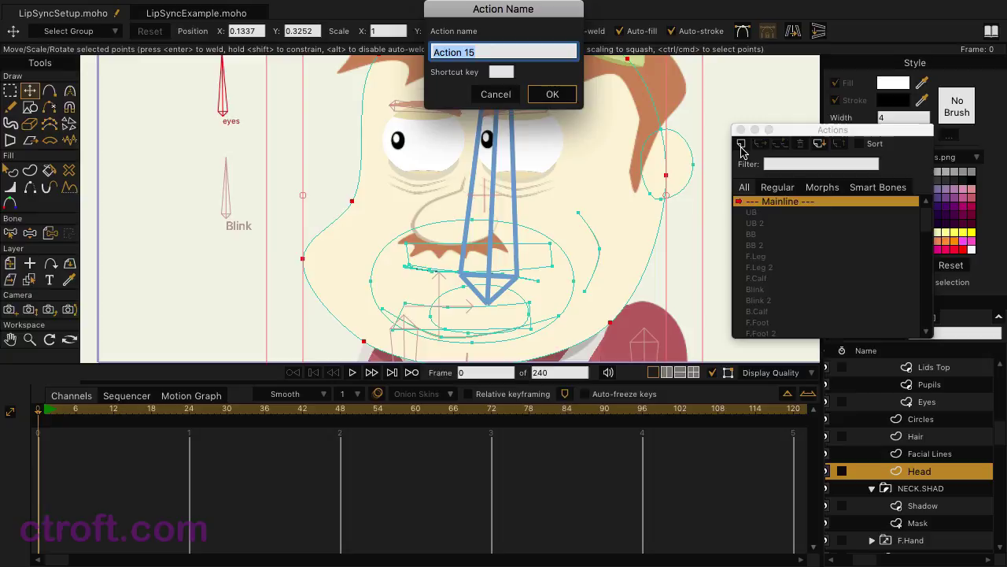
pyautogui.write('E')
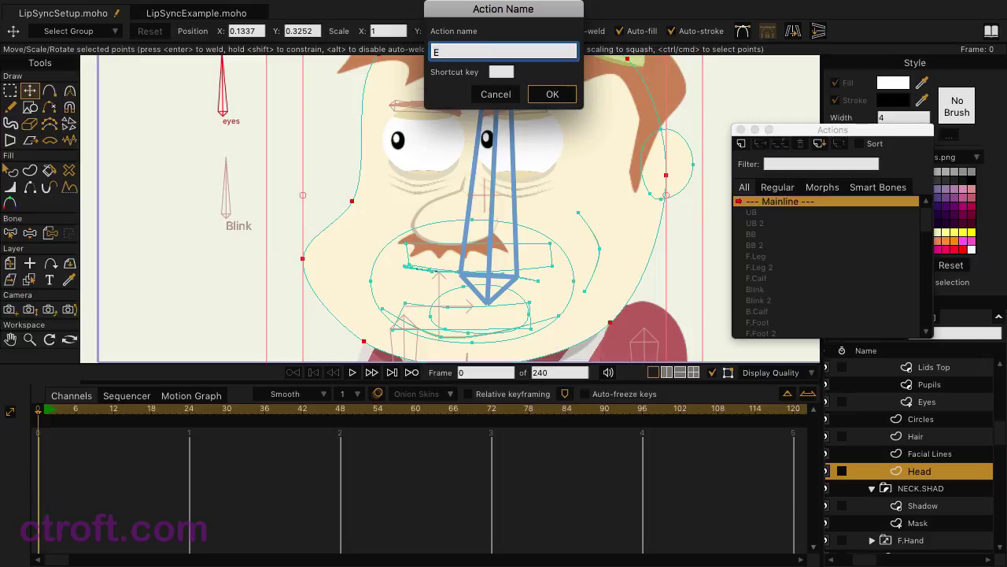
pyautogui.click(553, 95)
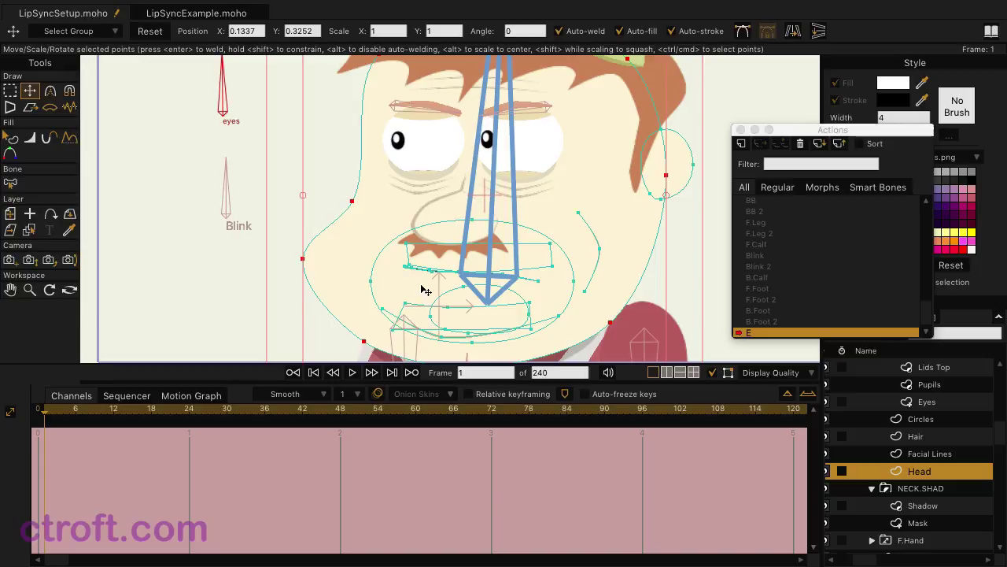
# Zoom to the mouth and pull the mouth line open to reveal the tongue
pyautogui.scroll(5, 425, 289)
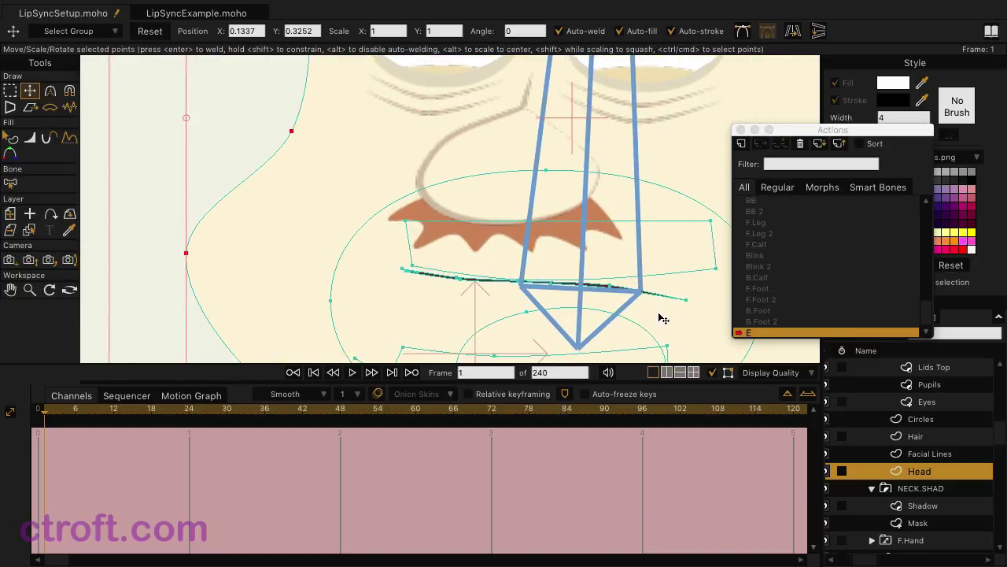
pyautogui.moveTo(664, 319); pyautogui.dragTo(563, 249)
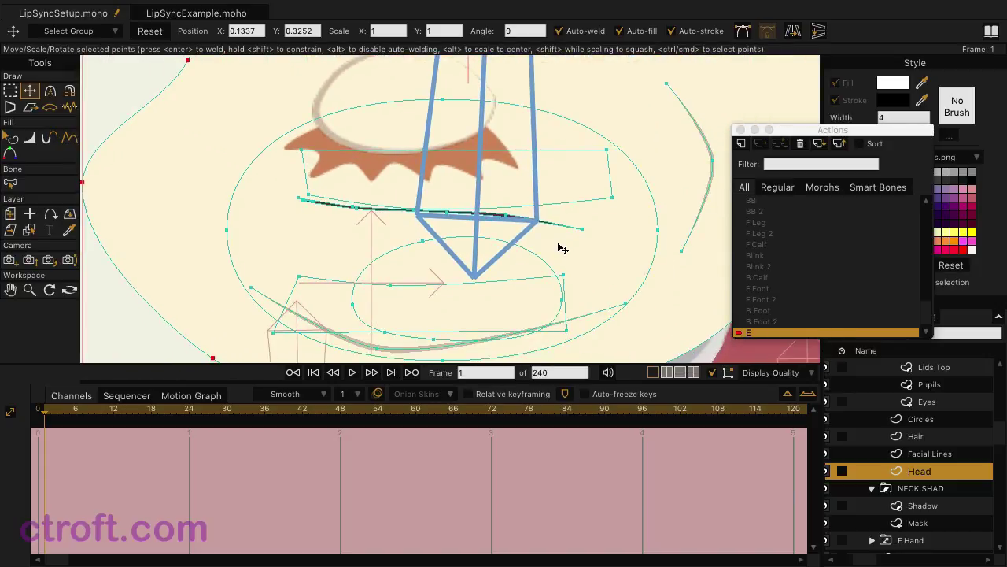
pyautogui.click(353, 210)
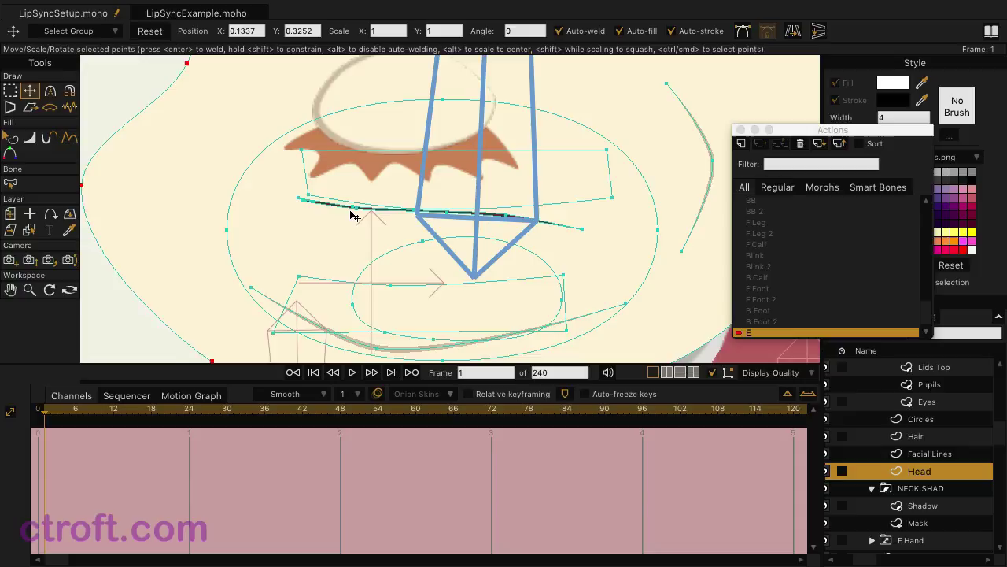
pyautogui.moveTo(356, 215); pyautogui.dragTo(339, 254)
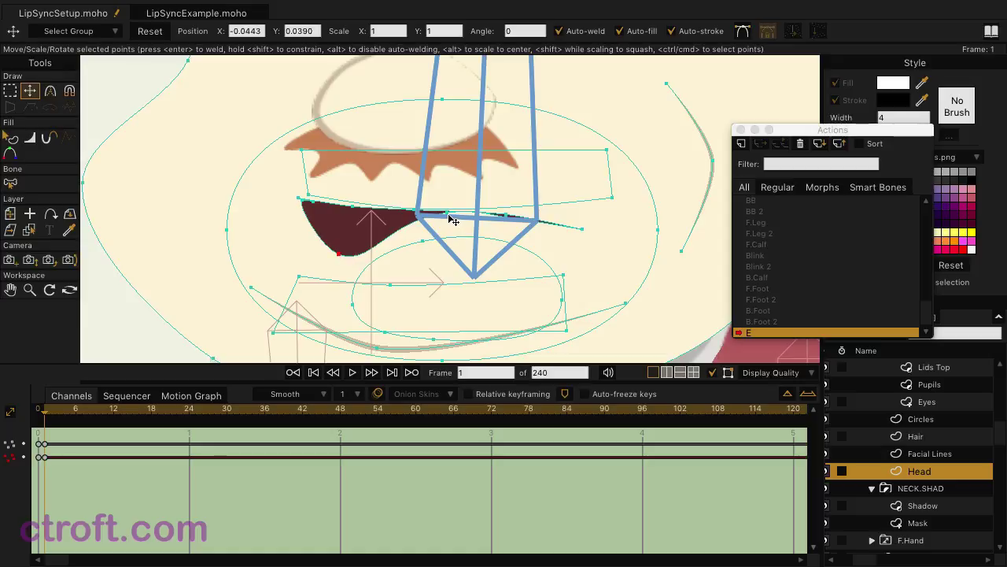
pyautogui.moveTo(450, 216); pyautogui.dragTo(526, 264)
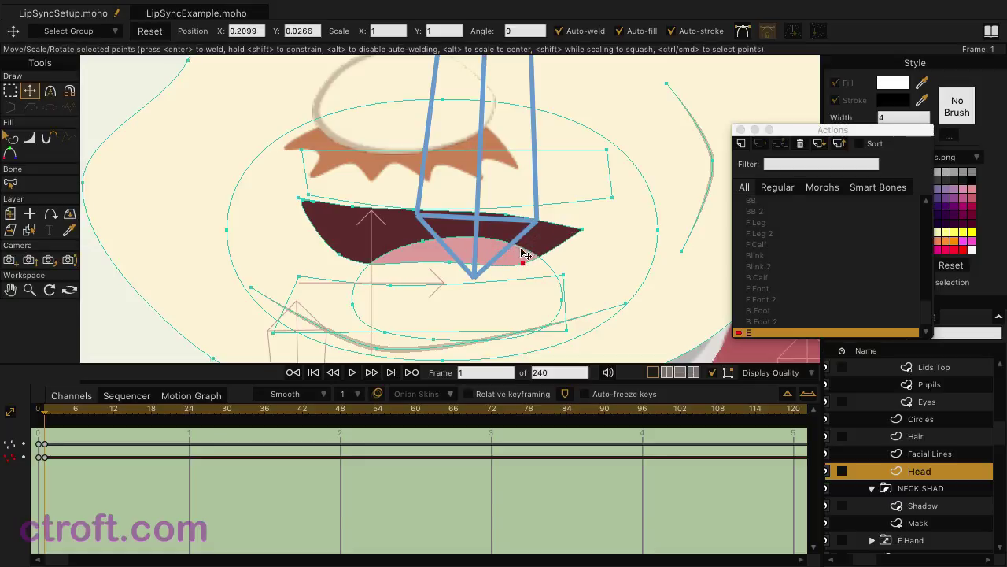
# Shift the inner mouth right, lower the upper teeth and lip, and raise the lower lip
pyautogui.doubleClick(526, 252)
pyautogui.moveTo(525, 251); pyautogui.dragTo(577, 258)
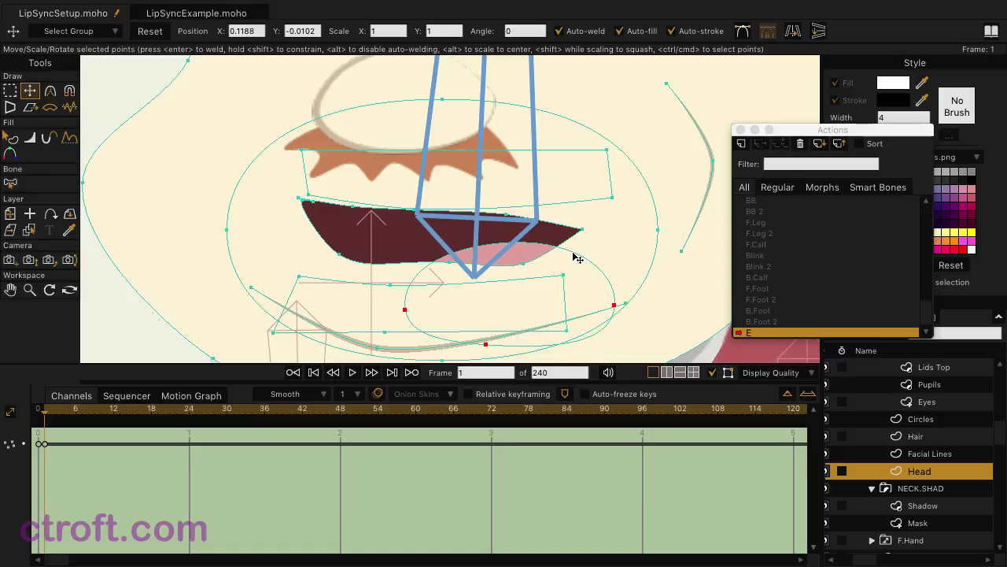
pyautogui.doubleClick(571, 206)
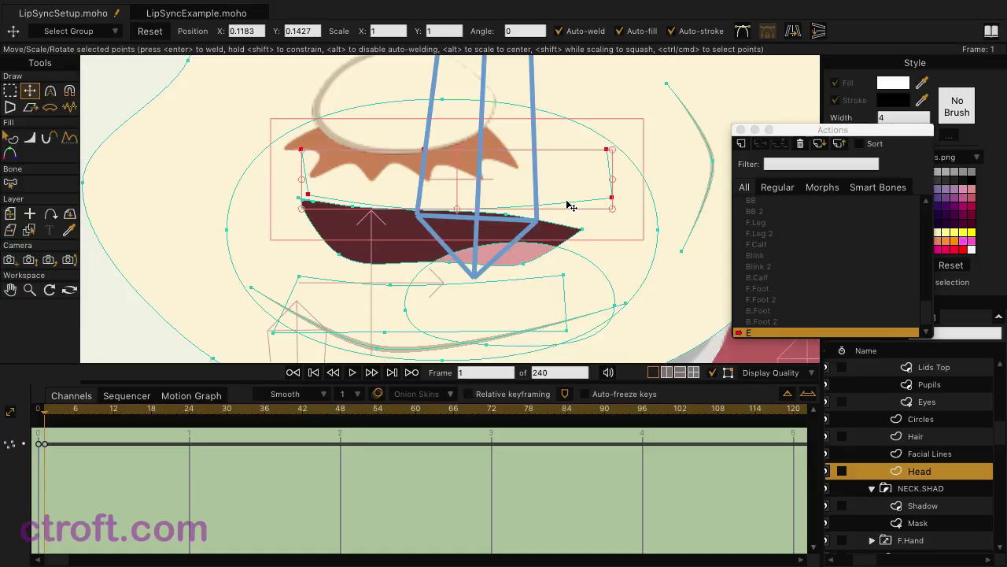
pyautogui.moveTo(571, 206); pyautogui.dragTo(554, 220)
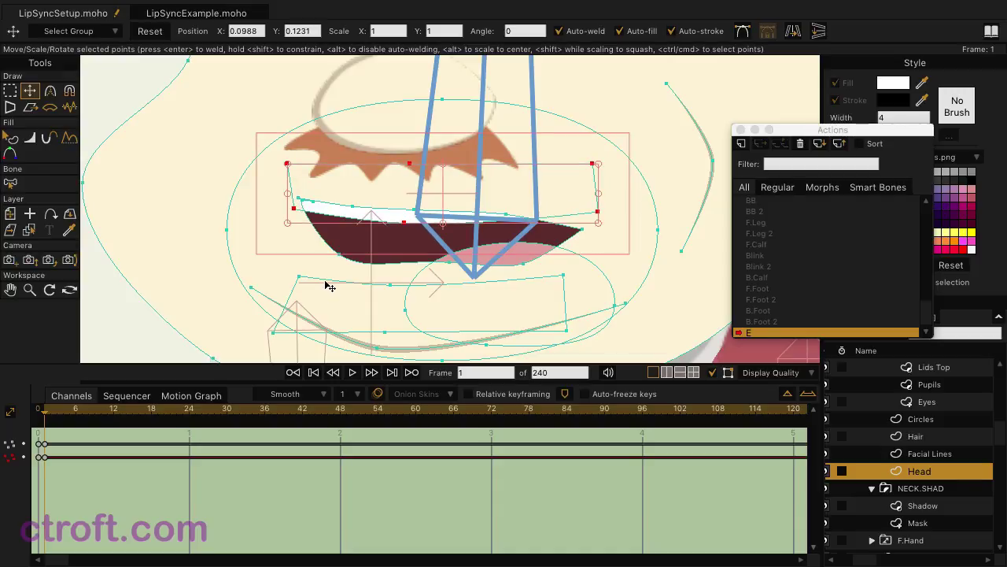
pyautogui.doubleClick(329, 287)
pyautogui.moveTo(325, 281); pyautogui.dragTo(322, 260)
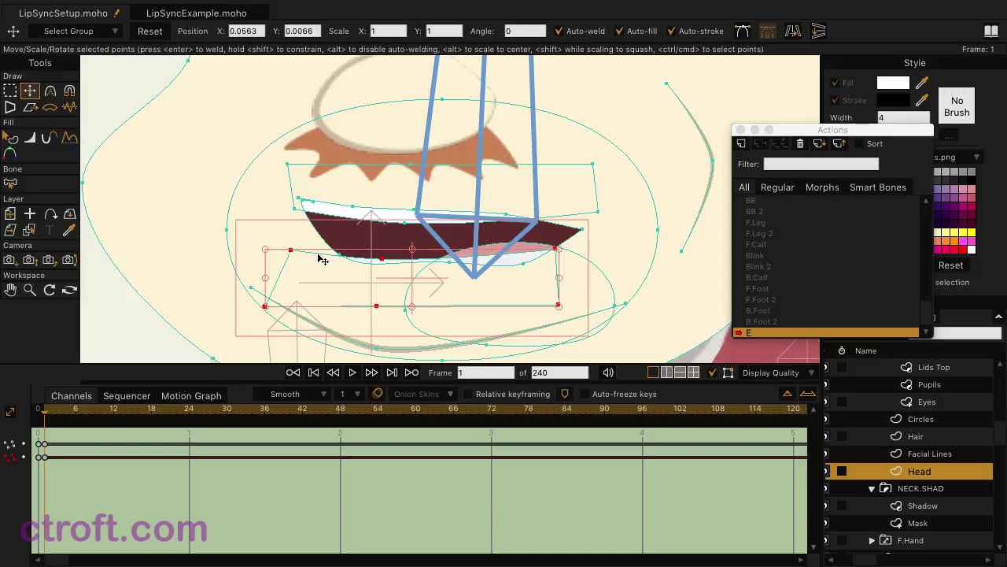
# Pull two chin outline points lower and bring the left cheek outline inward
pyautogui.scroll(-4, 322, 260)
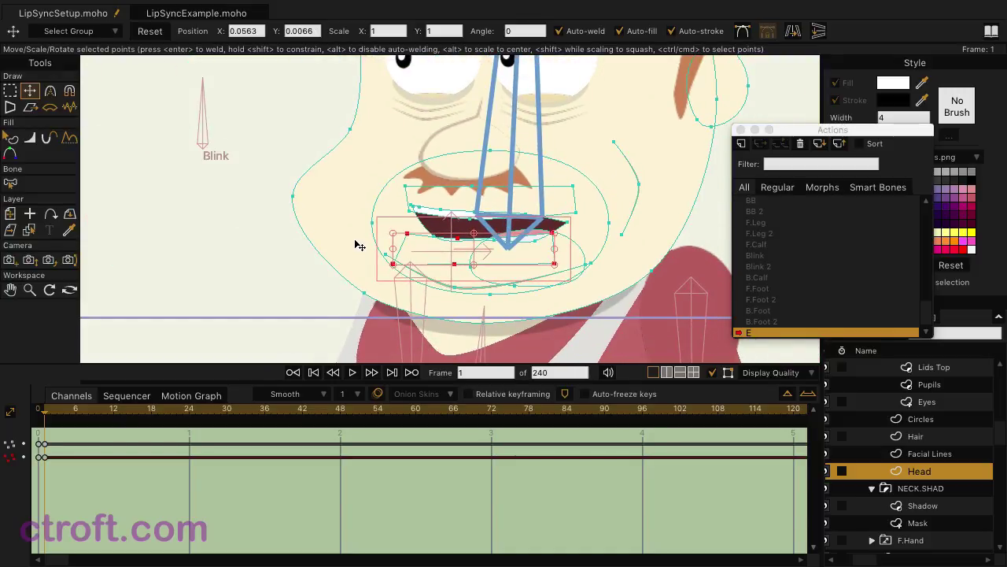
pyautogui.click(365, 294)
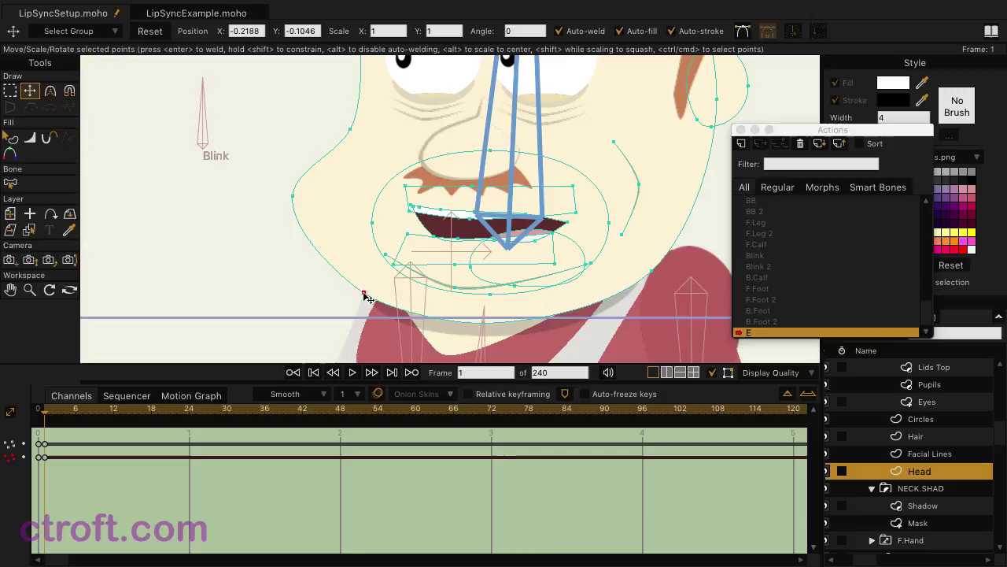
pyautogui.moveTo(367, 295); pyautogui.dragTo(359, 312)
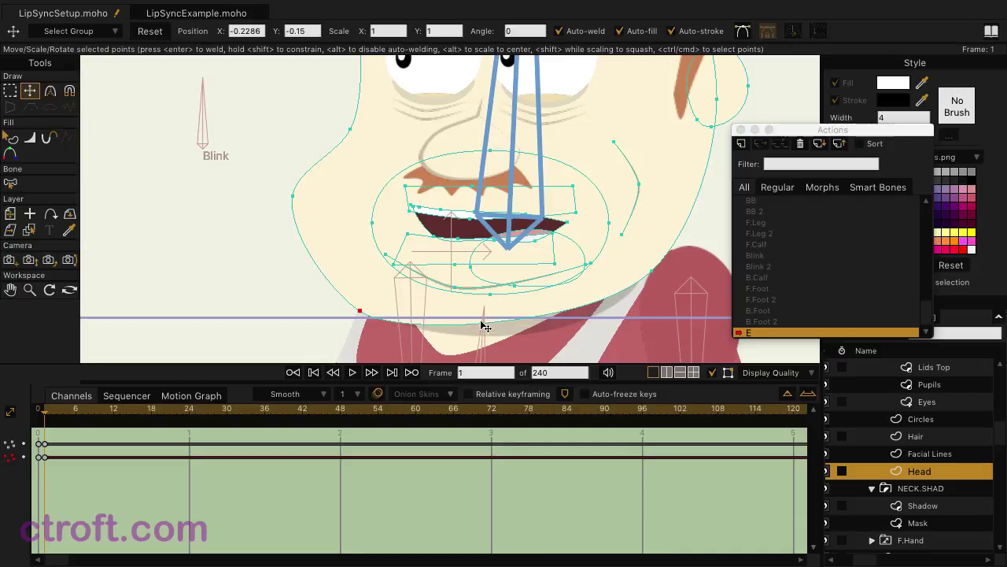
pyautogui.moveTo(486, 327); pyautogui.dragTo(488, 336)
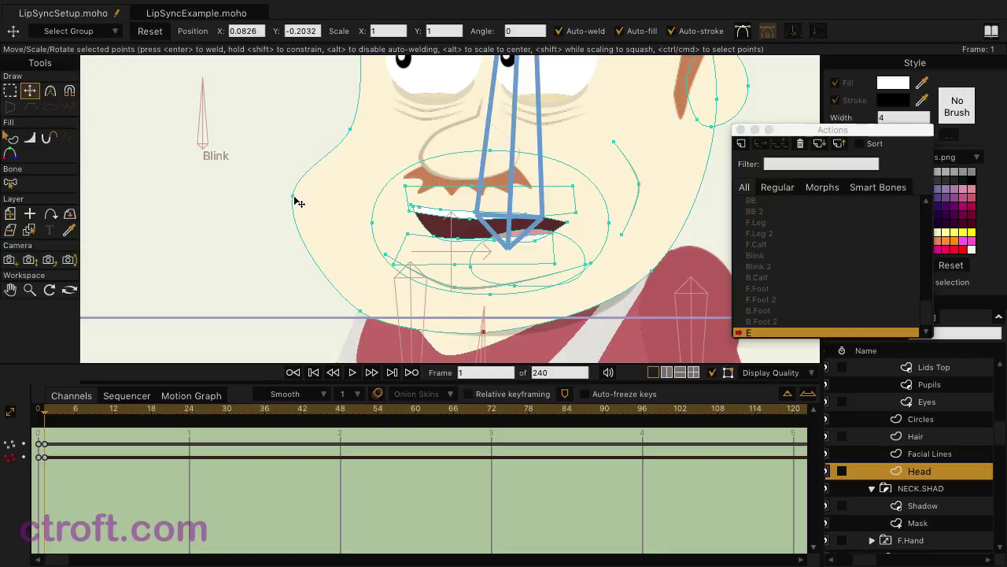
pyautogui.moveTo(294, 196); pyautogui.dragTo(307, 200)
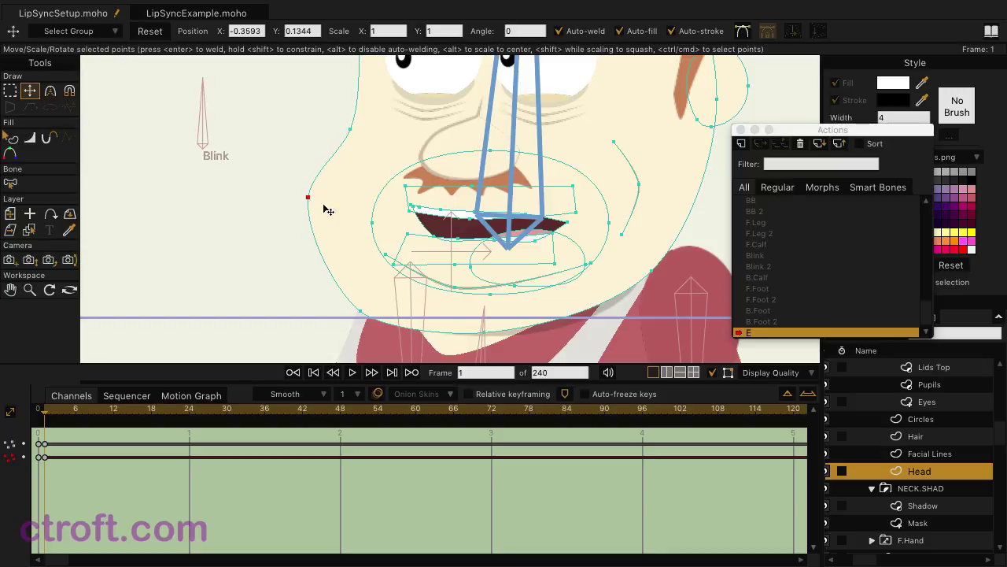
# Lower the chin curve and move the right cheek line down for the E pose
pyautogui.doubleClick(480, 293)
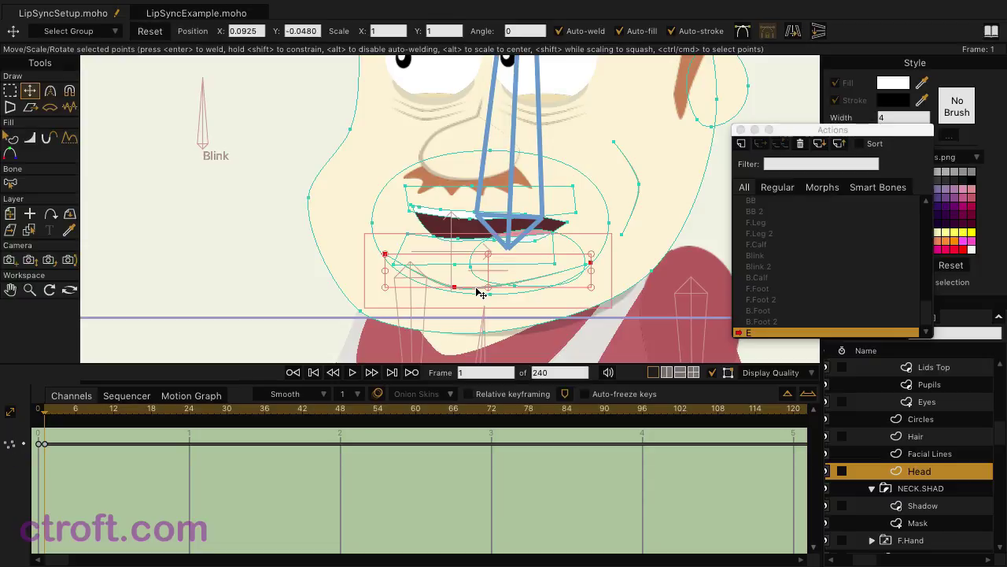
pyautogui.moveTo(480, 293); pyautogui.dragTo(480, 300)
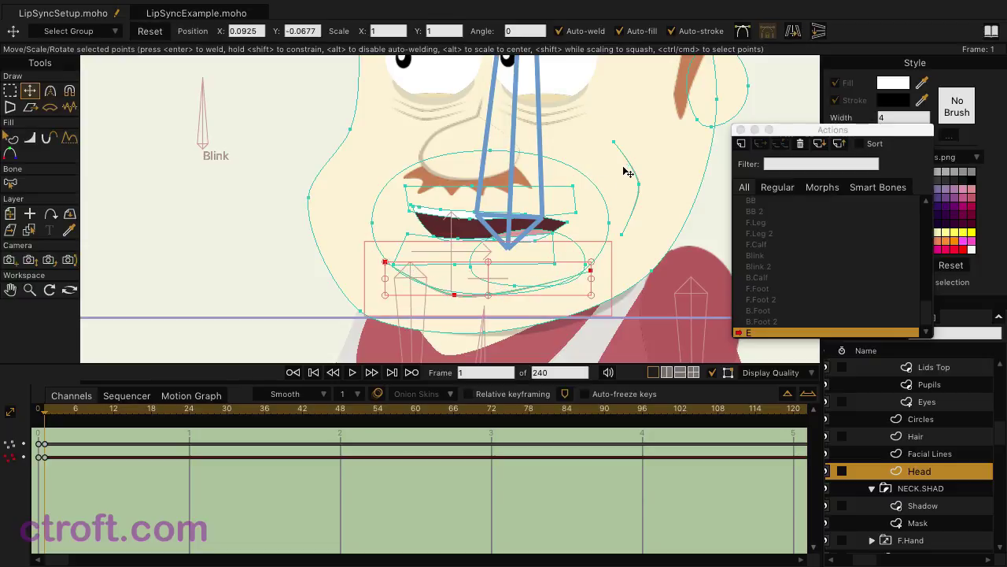
pyautogui.doubleClick(639, 203)
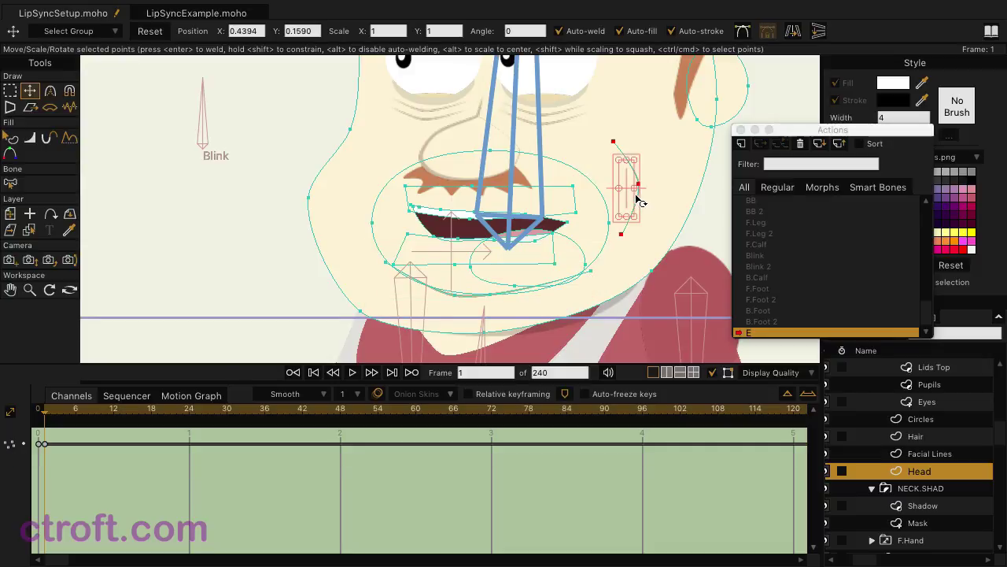
pyautogui.moveTo(630, 183); pyautogui.dragTo(629, 210)
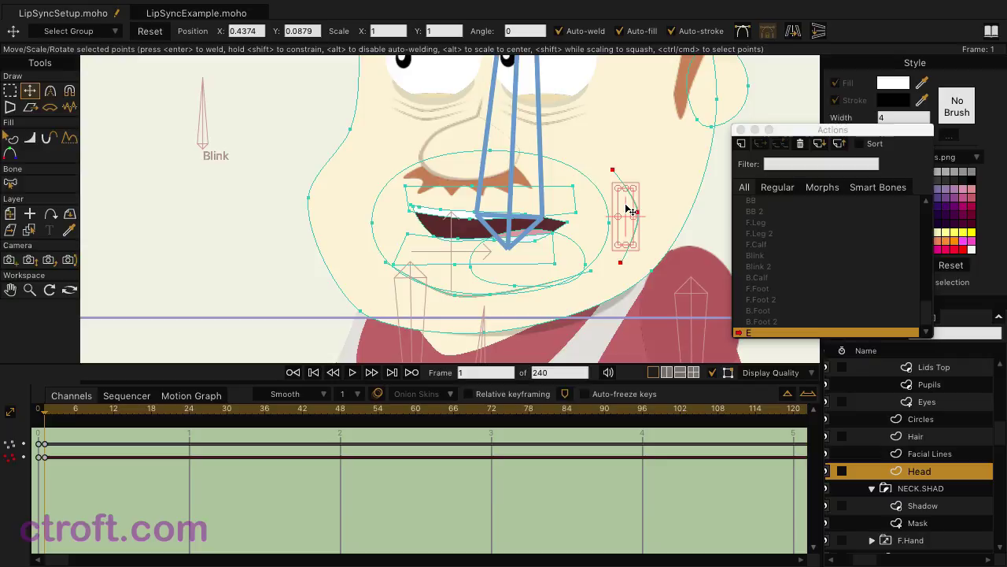
# Key every Head layer point in the E pose by nudging them left and back
pyautogui.hotkey('ctrl', 'a')
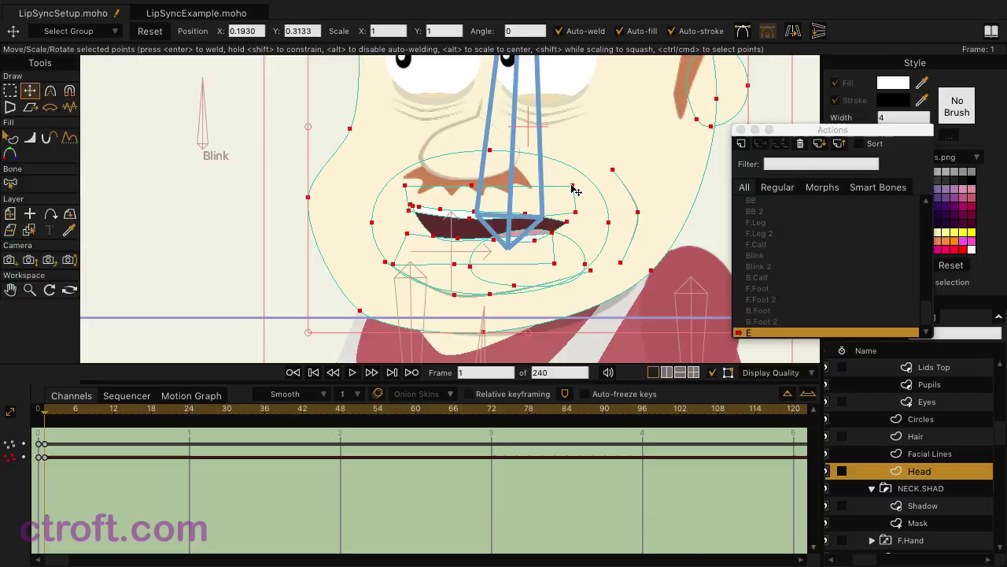
pyautogui.press('Left')
pyautogui.press('Right')
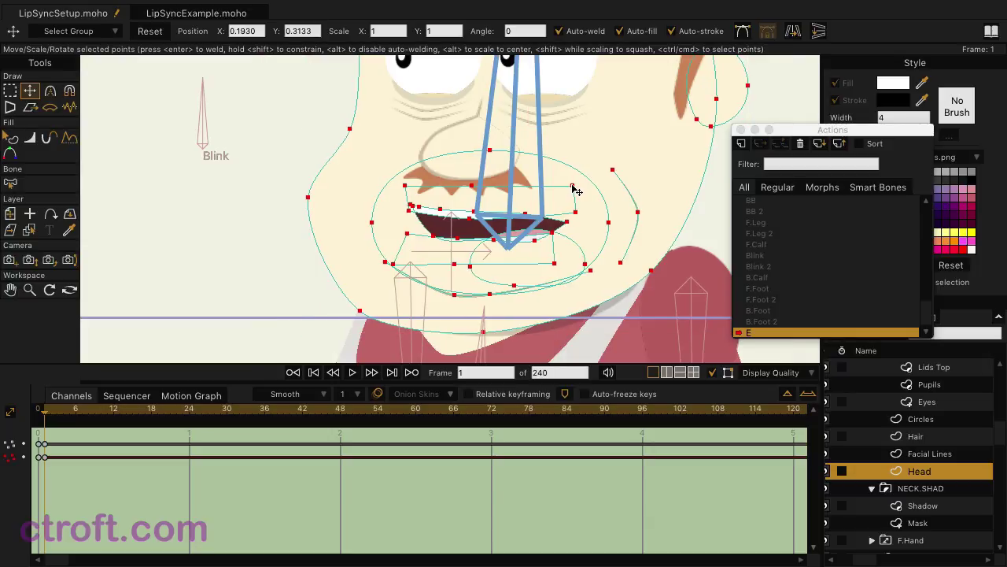
pyautogui.press('Right')
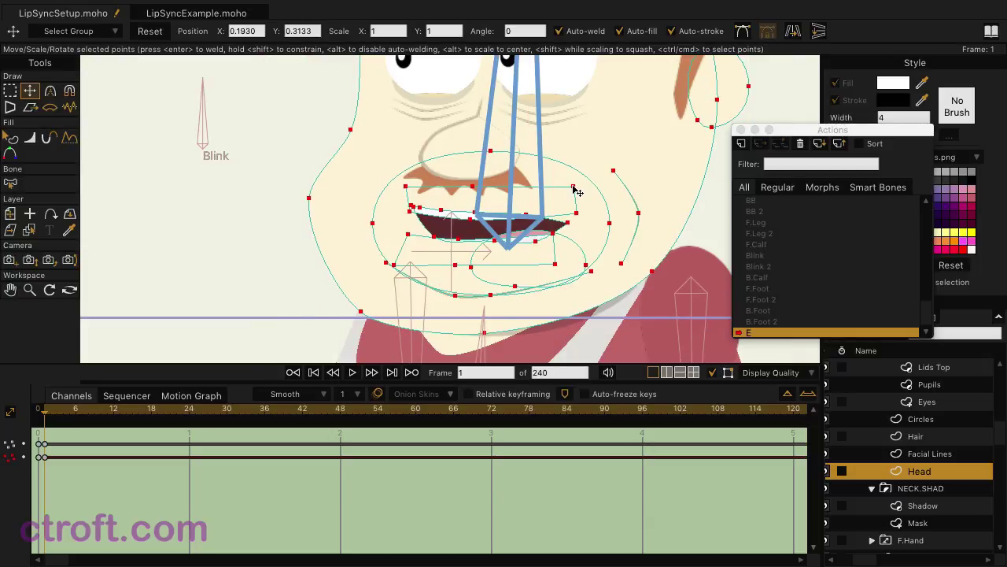
pyautogui.press('Right')
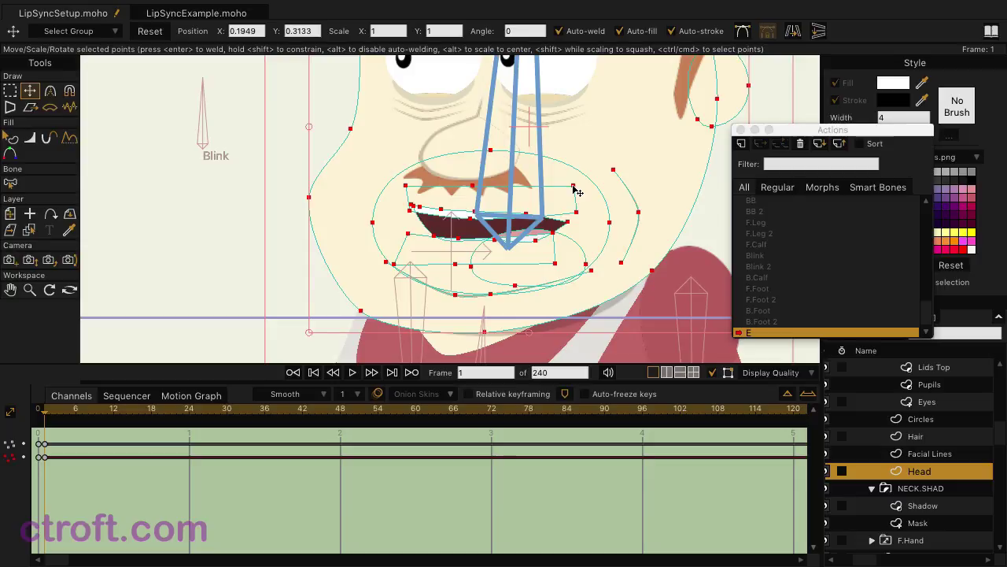
# Clear the point selection and return to the Mainline timeline
pyautogui.click(573, 188)
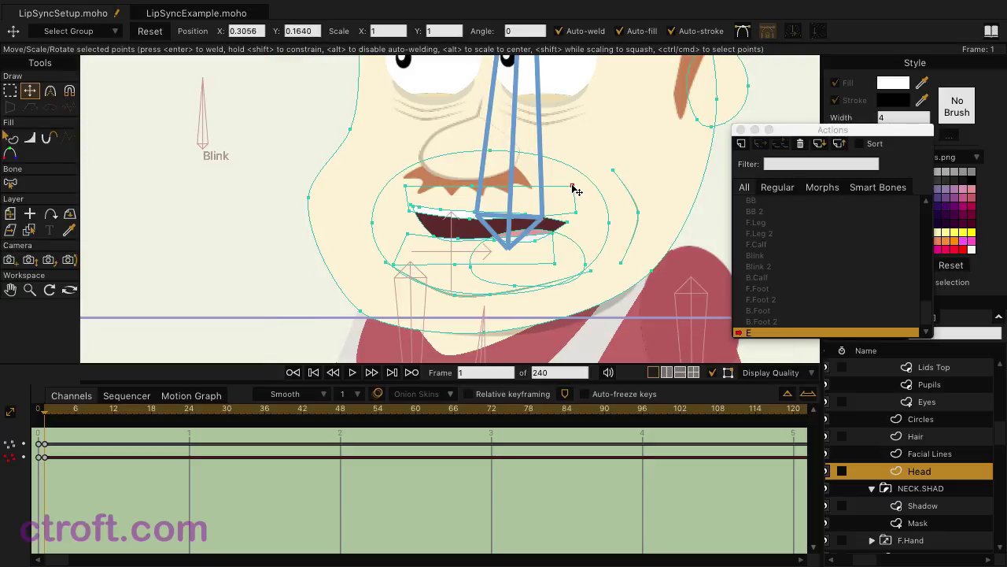
pyautogui.scroll(5, 787, 251)
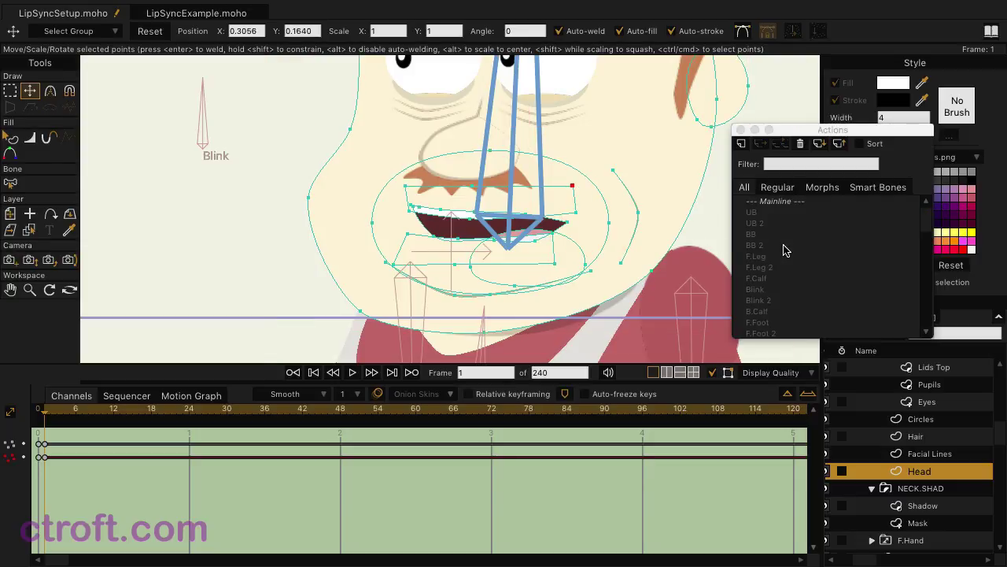
pyautogui.doubleClick(767, 204)
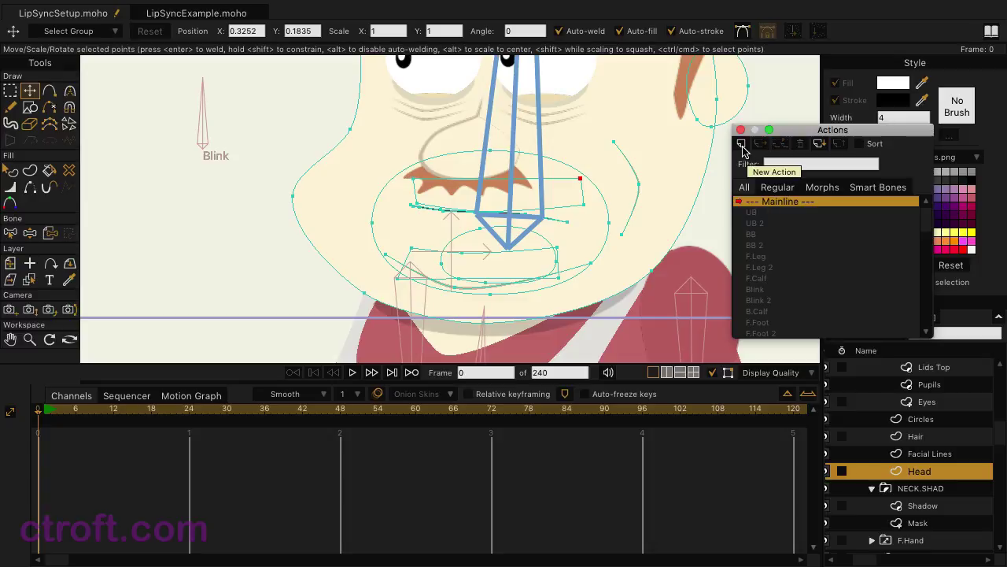
# Add a new action named 'AI' for the Head layer
pyautogui.click(741, 145)
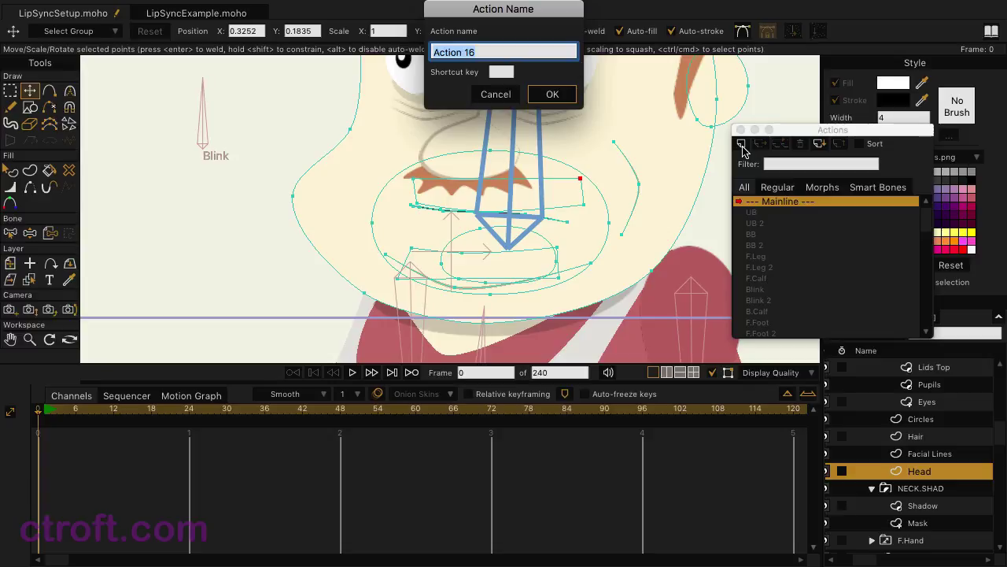
pyautogui.write('AI')
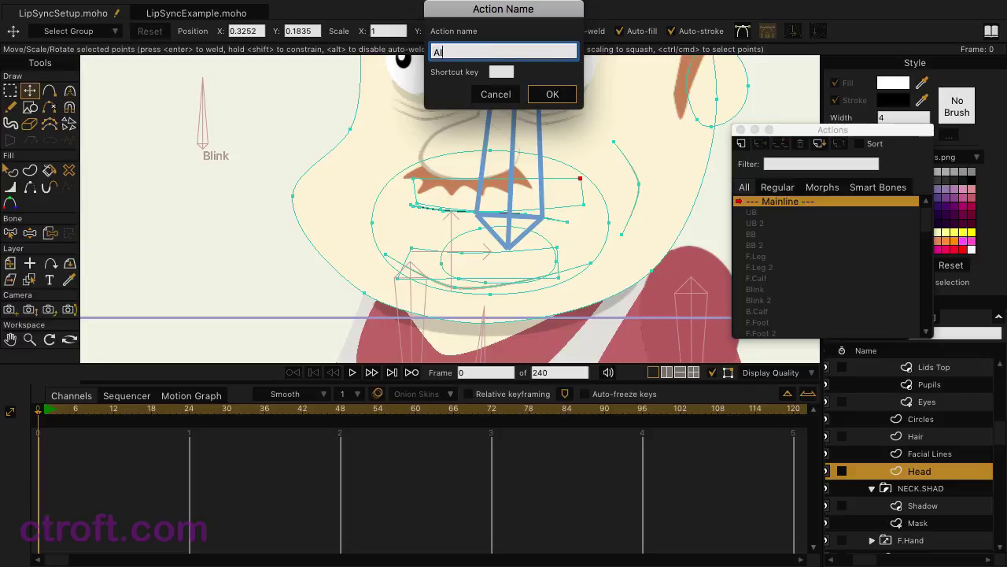
pyautogui.click(552, 95)
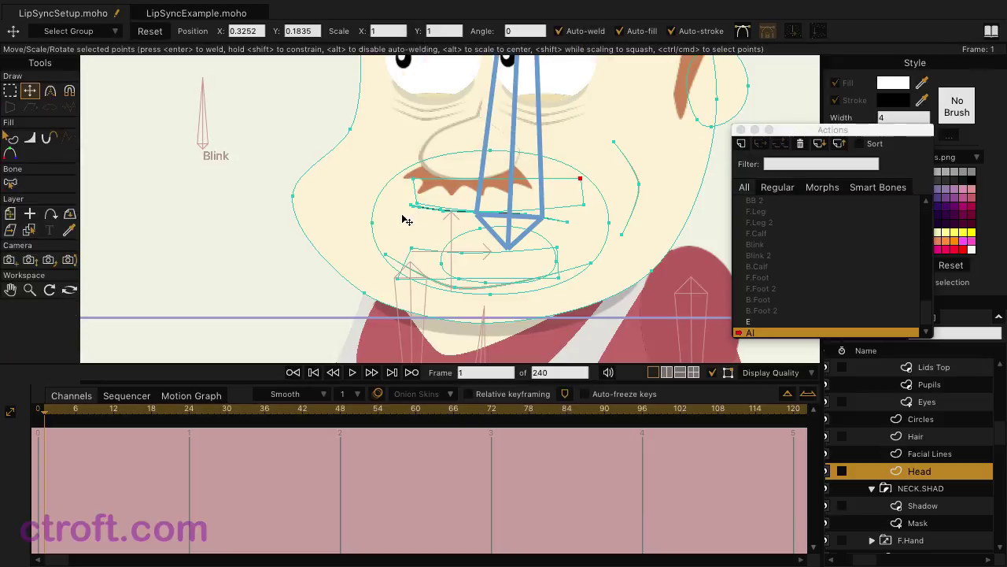
# Centre the mouth and drag the mouth-line points down and outward to open it wide
pyautogui.scroll(5, 417, 232)
pyautogui.moveTo(644, 249); pyautogui.dragTo(510, 203)
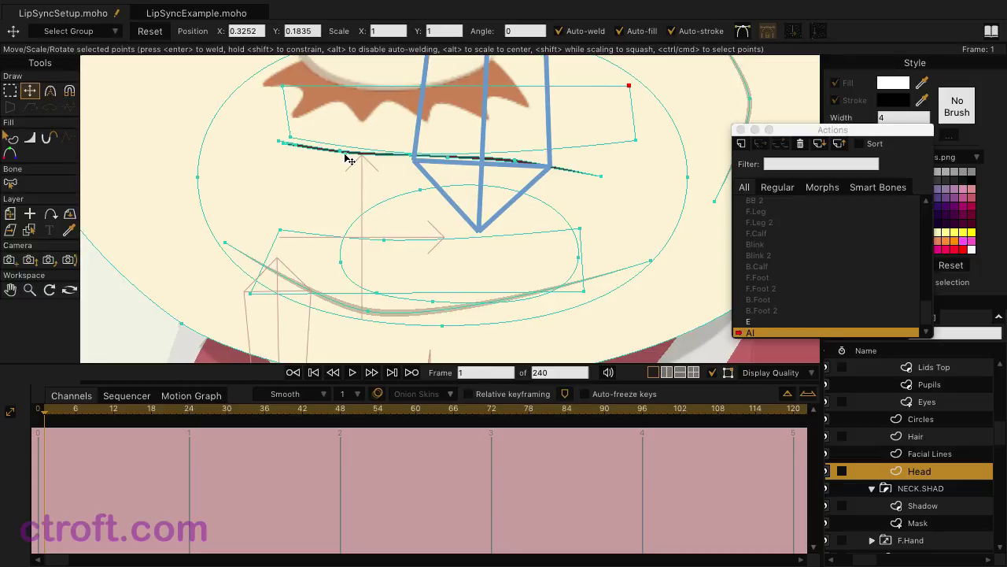
pyautogui.moveTo(346, 154); pyautogui.dragTo(322, 261)
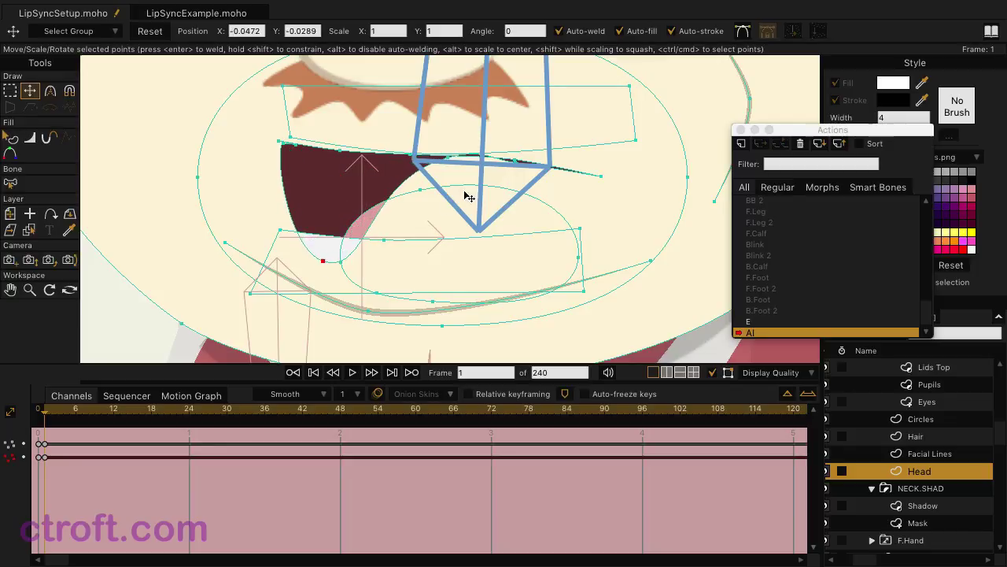
pyautogui.moveTo(448, 163); pyautogui.dragTo(465, 275)
pyautogui.moveTo(522, 168); pyautogui.dragTo(602, 166)
# Nudge the left mouth corner points up and to the left
pyautogui.click(512, 163)
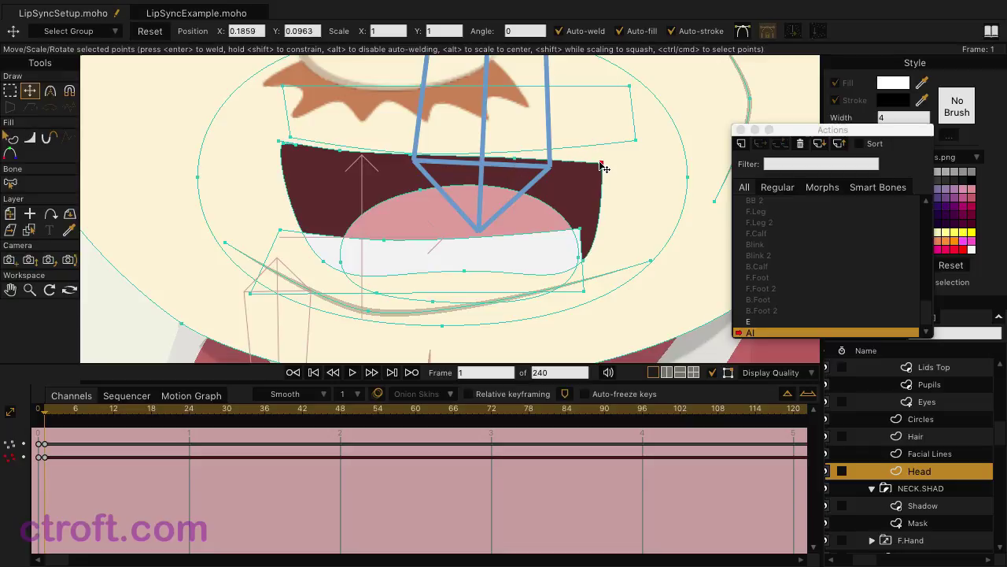
pyautogui.click(297, 152)
pyautogui.click(285, 146)
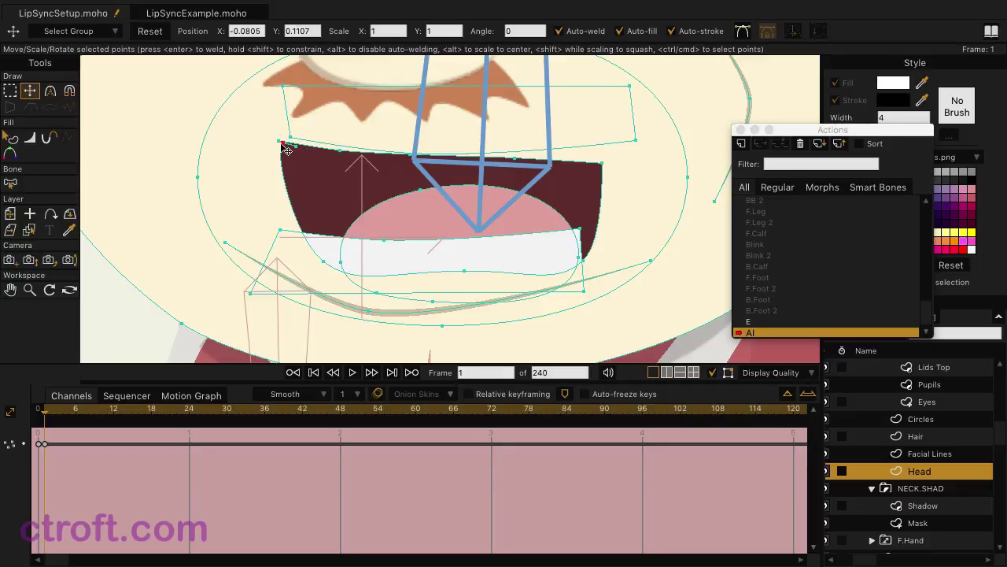
pyautogui.moveTo(286, 149); pyautogui.dragTo(280, 146)
# Lower the teeth shape, bring the upper teeth into view, and raise the lower teeth slightly
pyautogui.doubleClick(514, 245)
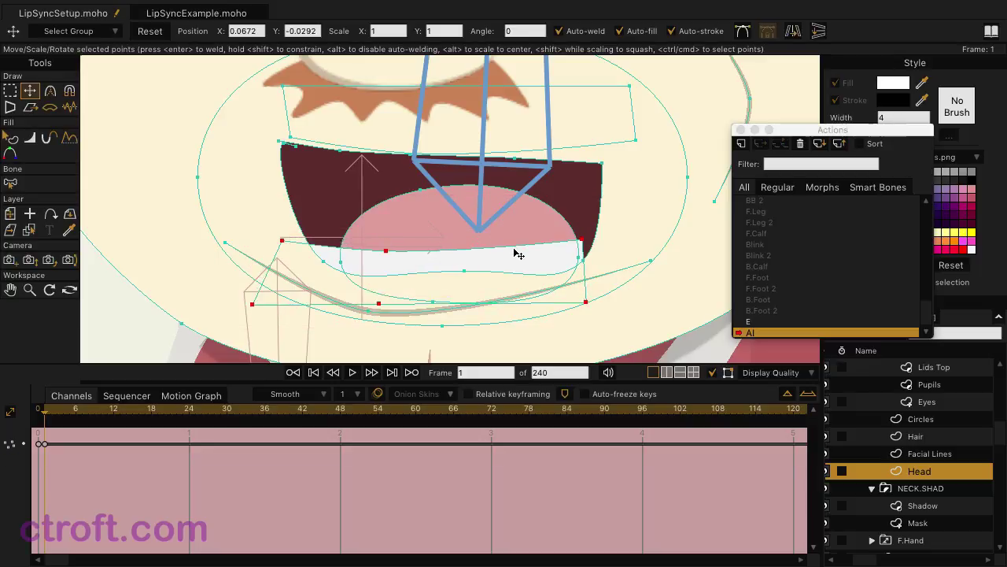
pyautogui.moveTo(518, 254); pyautogui.dragTo(516, 265)
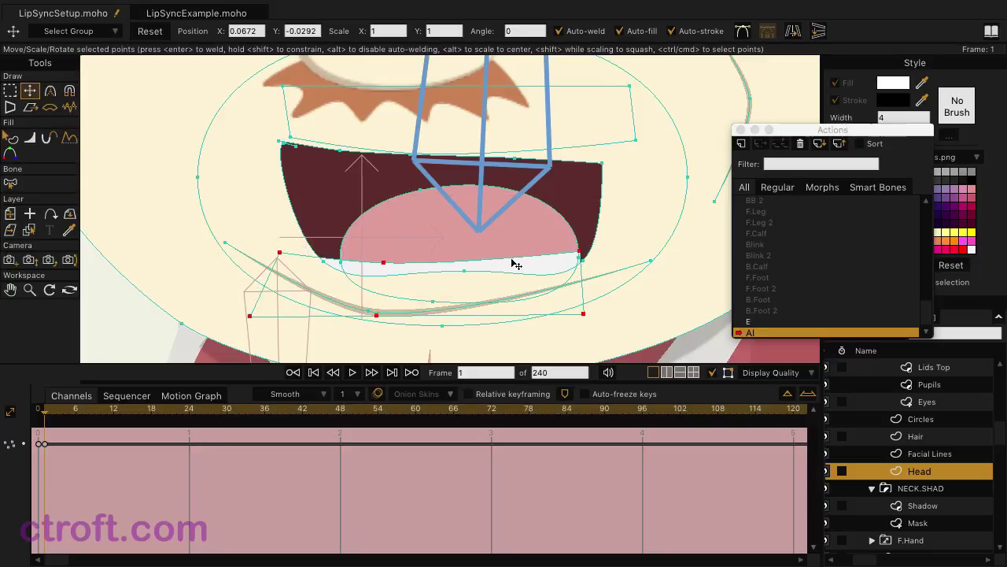
pyautogui.doubleClick(586, 93)
pyautogui.moveTo(572, 97); pyautogui.dragTo(561, 126)
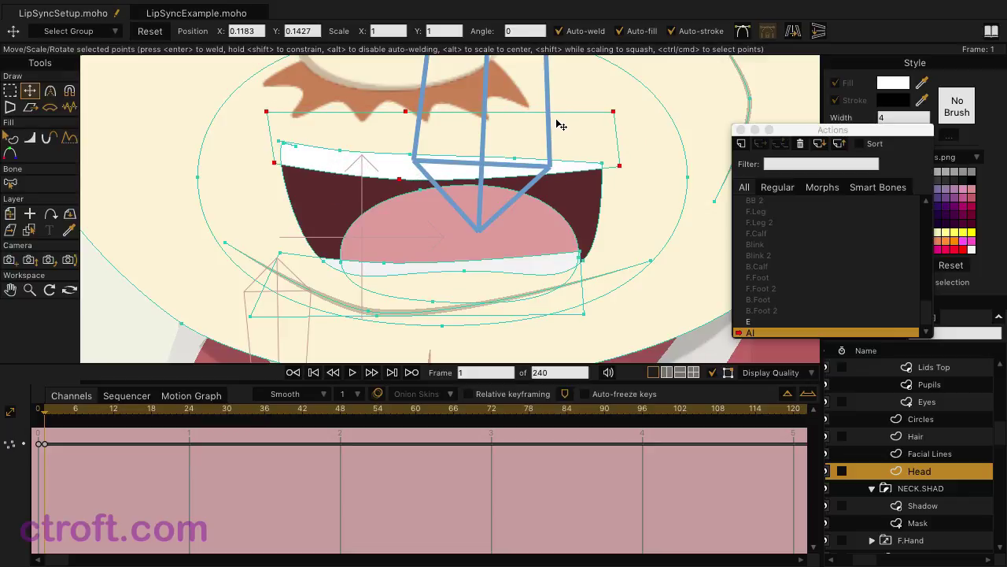
pyautogui.doubleClick(544, 259)
pyautogui.moveTo(545, 258); pyautogui.dragTo(545, 253)
# Move the tongue right and down, drop the chin curve, and lower the right cheek line
pyautogui.doubleClick(404, 202)
pyautogui.moveTo(407, 203); pyautogui.dragTo(483, 236)
pyautogui.doubleClick(383, 317)
pyautogui.moveTo(384, 317); pyautogui.dragTo(388, 340)
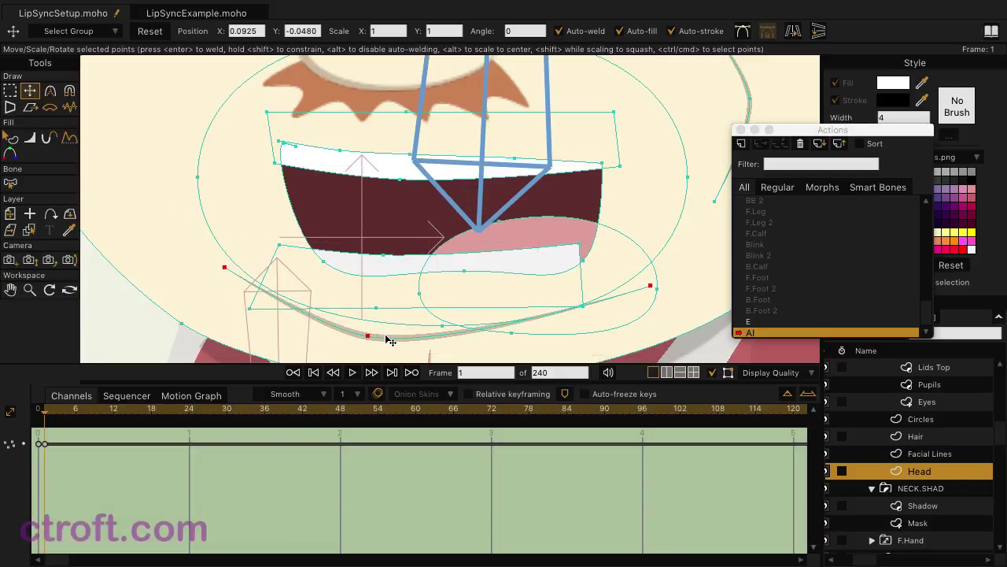
pyautogui.doubleClick(749, 90)
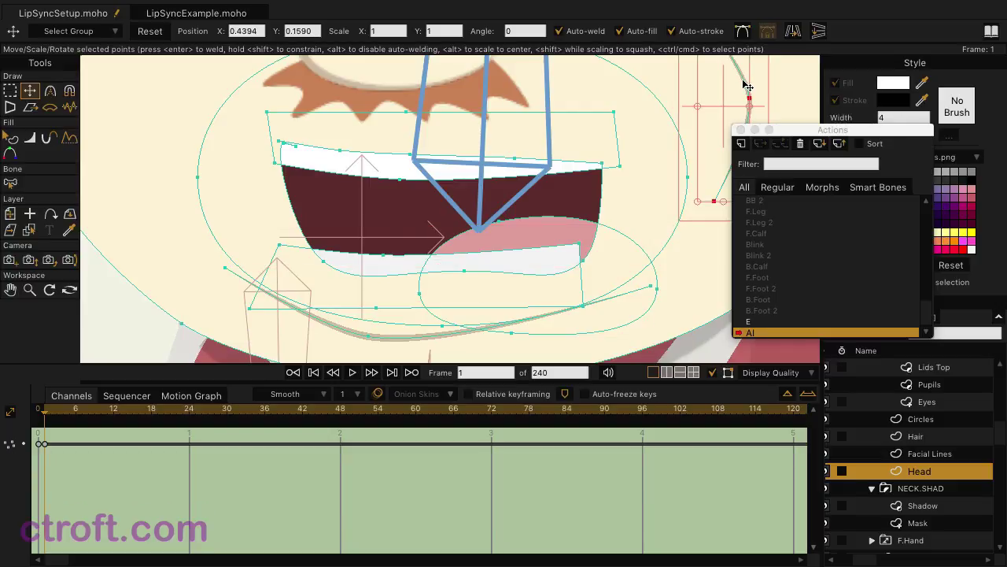
pyautogui.moveTo(748, 87); pyautogui.dragTo(743, 113)
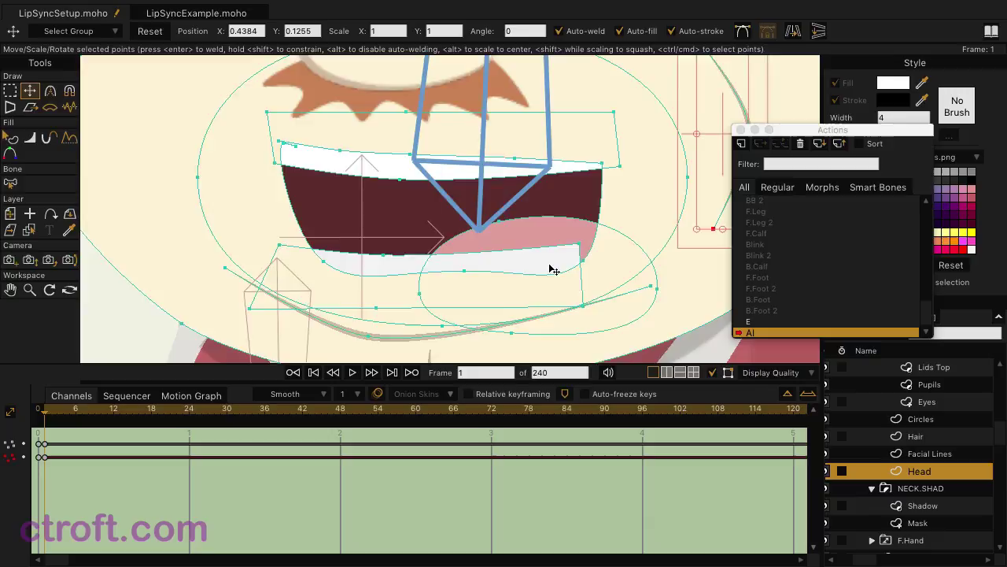
# Pull the chin outline down over the shirt and move the left cheek outline inward
pyautogui.scroll(-3, 551, 272)
pyautogui.click(300, 293)
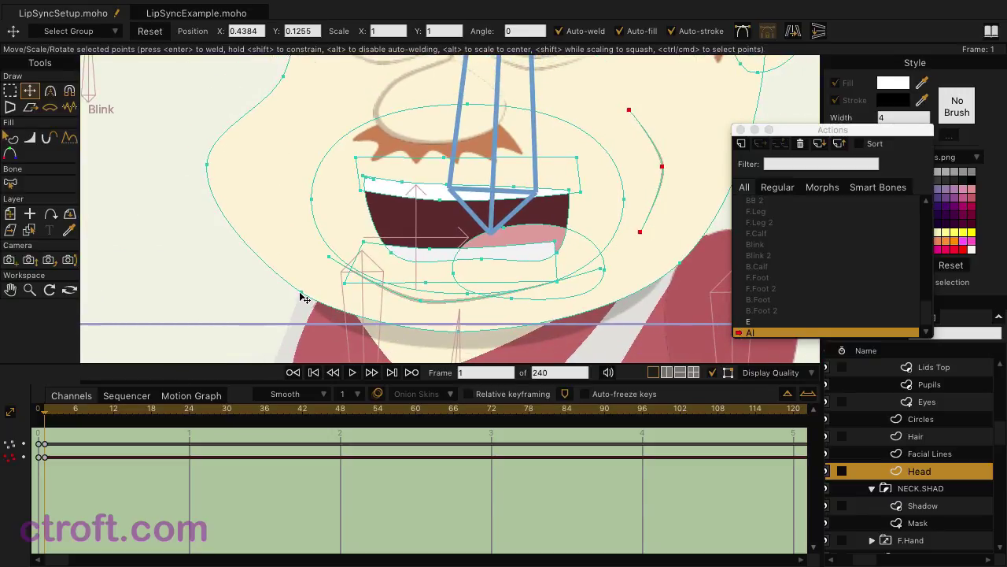
pyautogui.moveTo(301, 293); pyautogui.dragTo(300, 329)
pyautogui.moveTo(461, 336); pyautogui.dragTo(460, 361)
pyautogui.moveTo(210, 166); pyautogui.dragTo(243, 168)
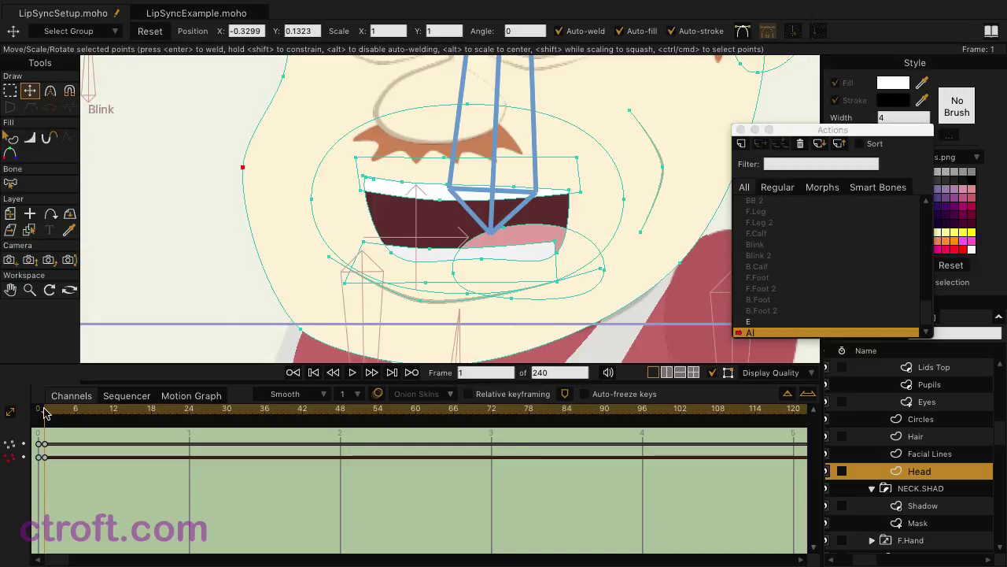
# Select and deselect all head points, then return to the Mainline timeline
pyautogui.press('super+a')
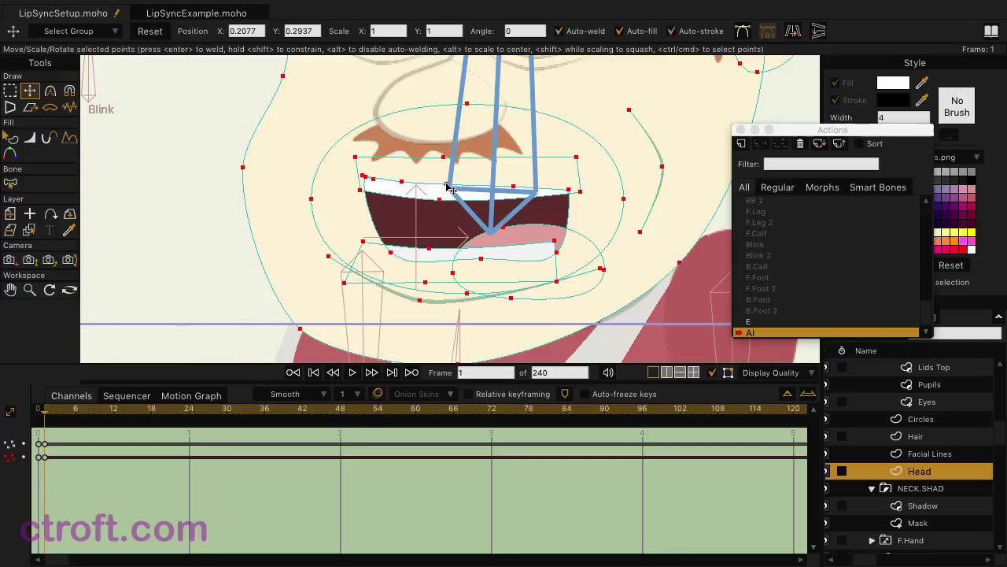
pyautogui.press('super+shift+a')
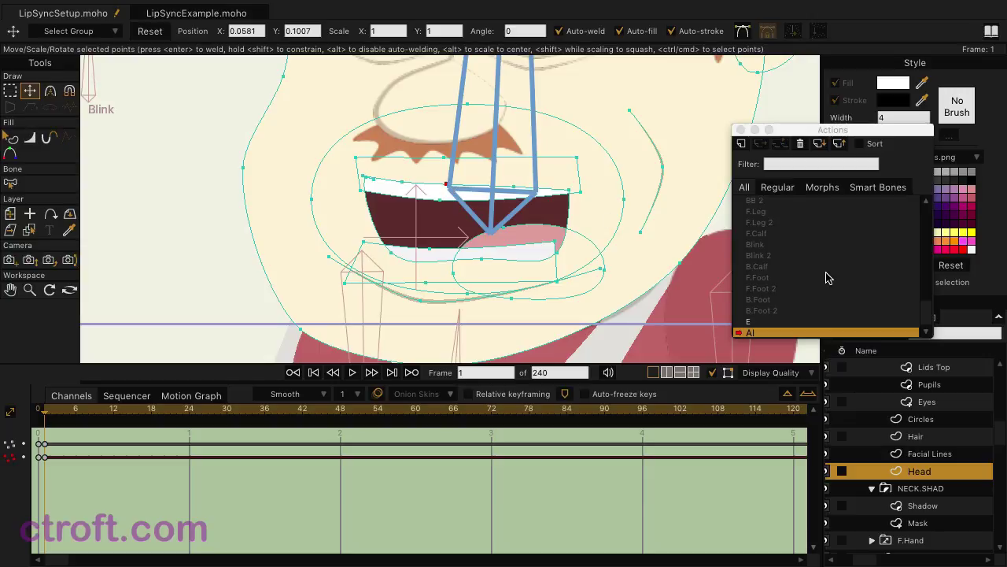
pyautogui.scroll(2, 831, 277)
pyautogui.doubleClick(792, 202)
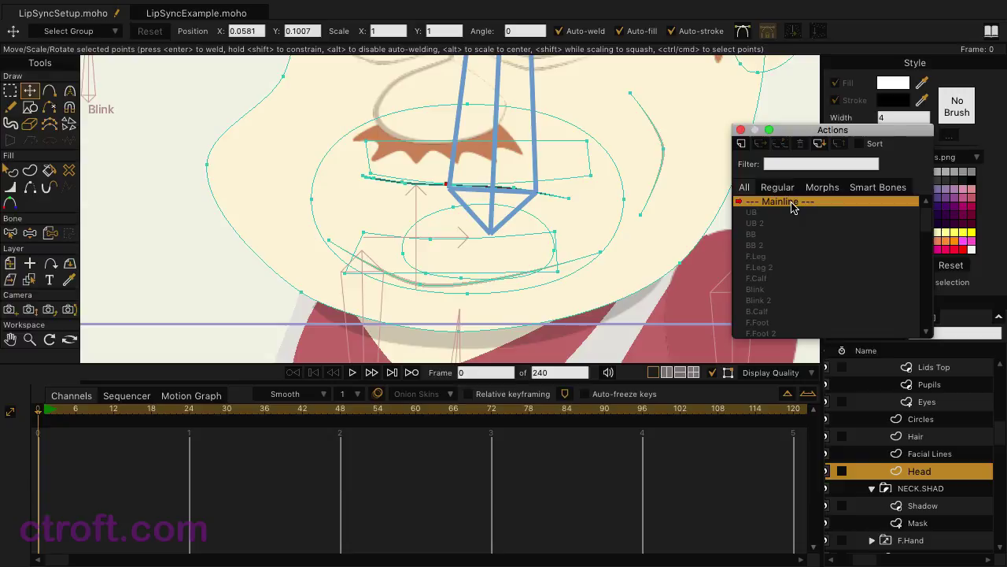
# Create a new action named 'Closed' for the Head layer and open it for editing
pyautogui.click(742, 144)
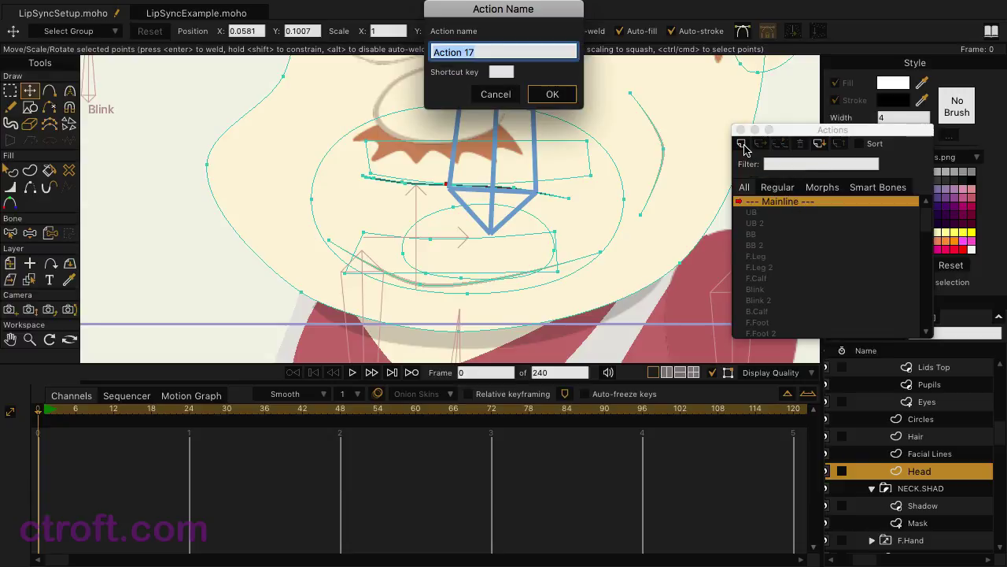
pyautogui.write('Closed')
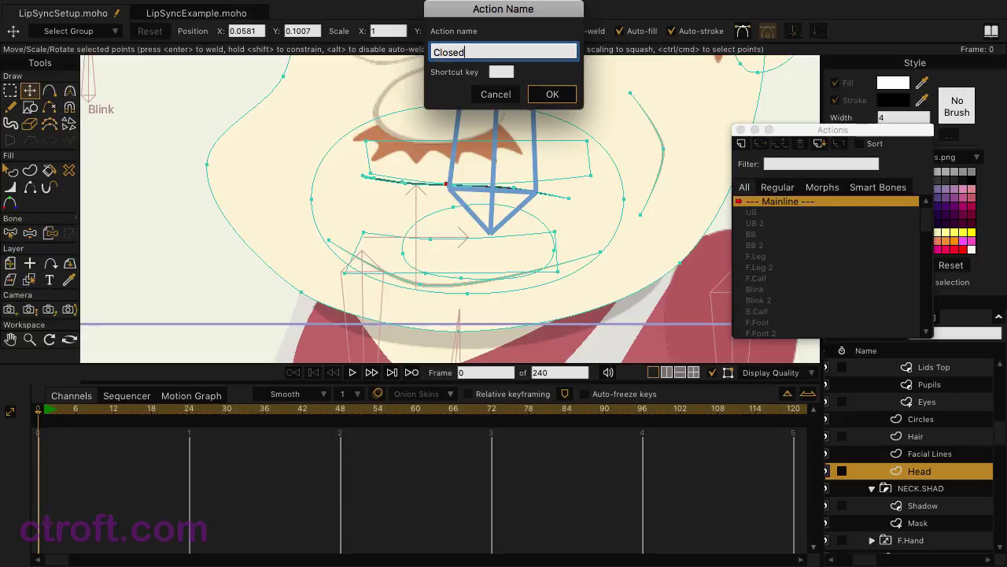
pyautogui.press('Return')
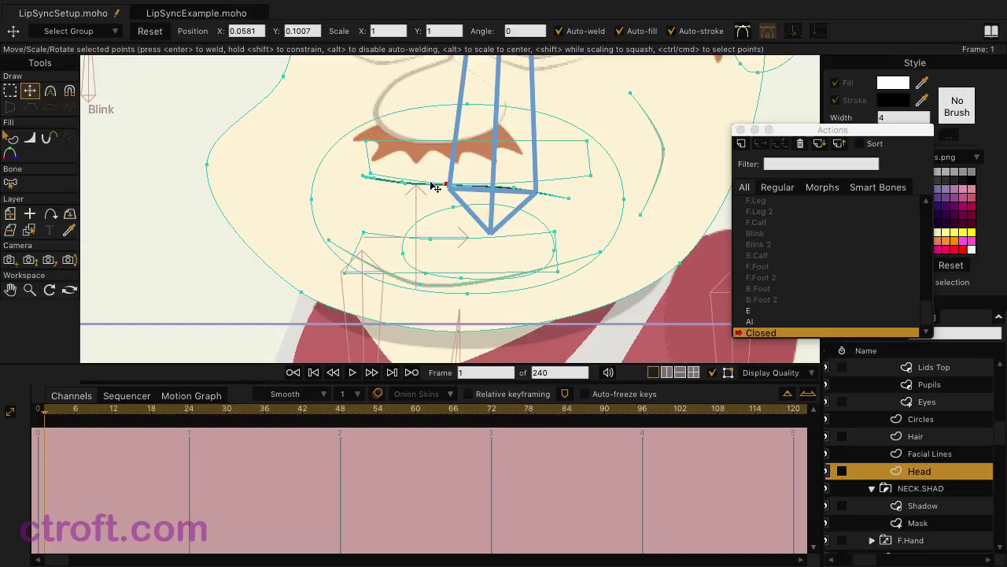
# Key all Head layer points into the Closed action at frame 0, then switch back to Mainline
pyautogui.hotkey('ctrl', 'a')
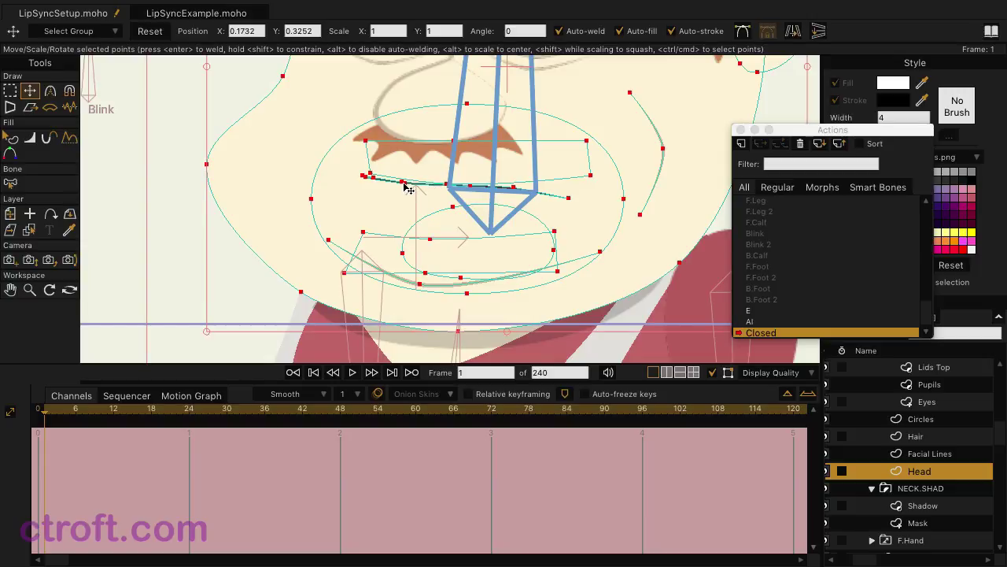
pyautogui.click(406, 184)
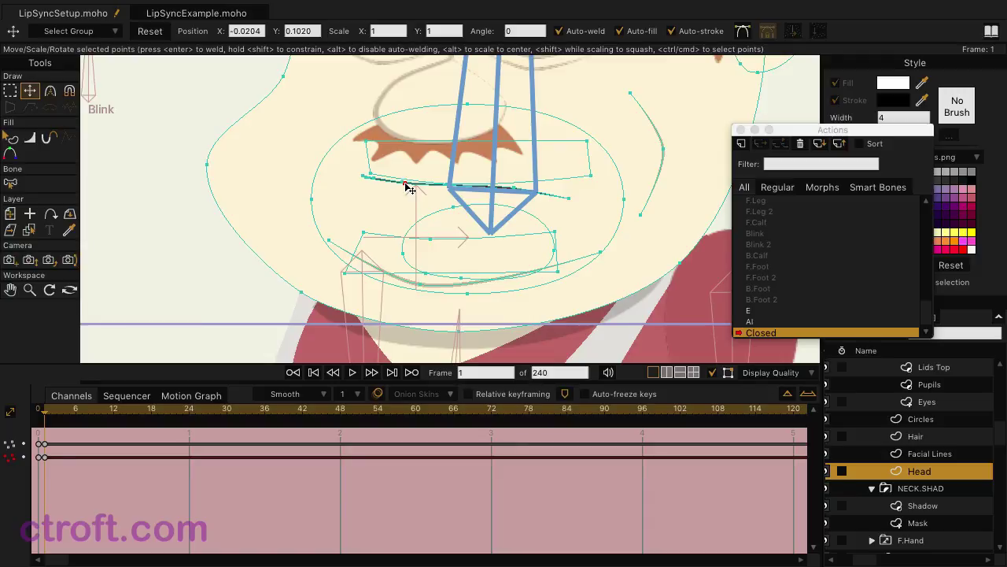
pyautogui.scroll(3, 820, 309)
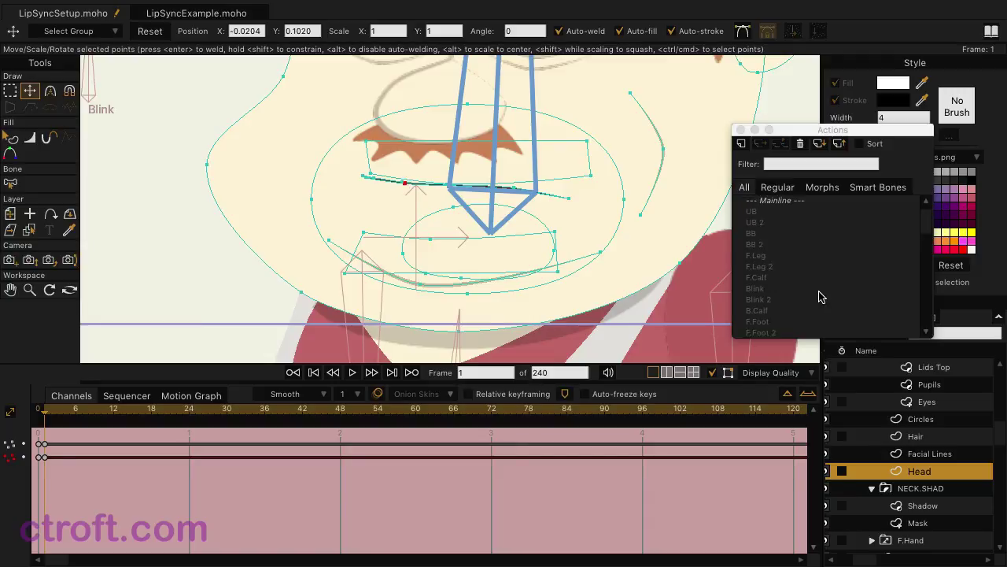
pyautogui.click(783, 201)
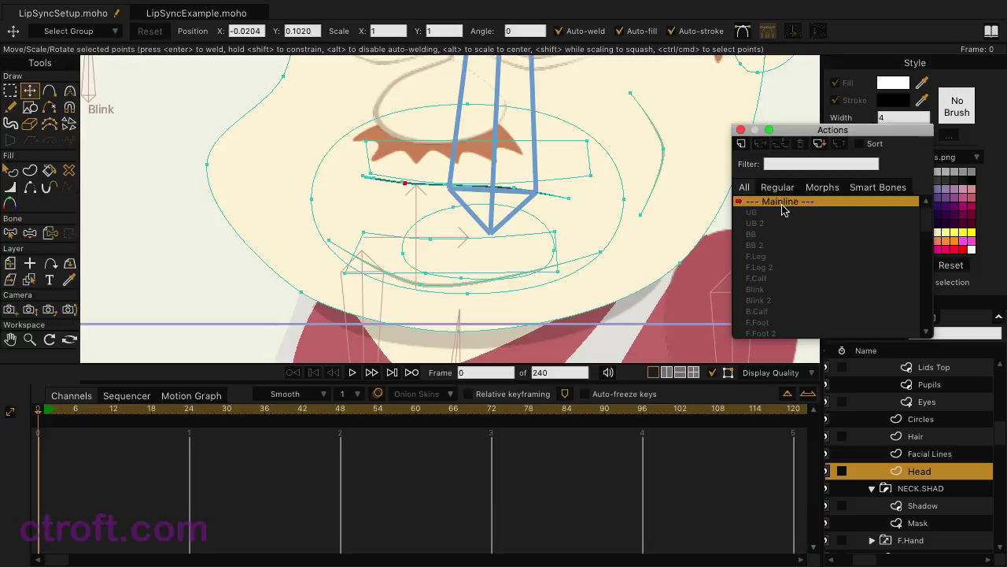
# Reselect the Head layer, filter actions to Morphs (E, AI, Closed), and set the playhead to frame 1
pyautogui.click(925, 473)
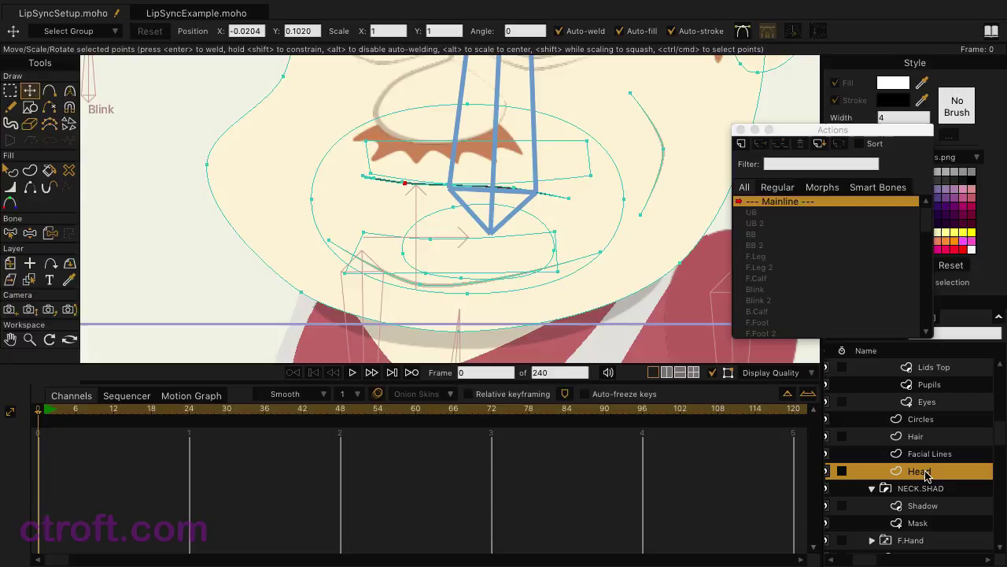
pyautogui.click(832, 194)
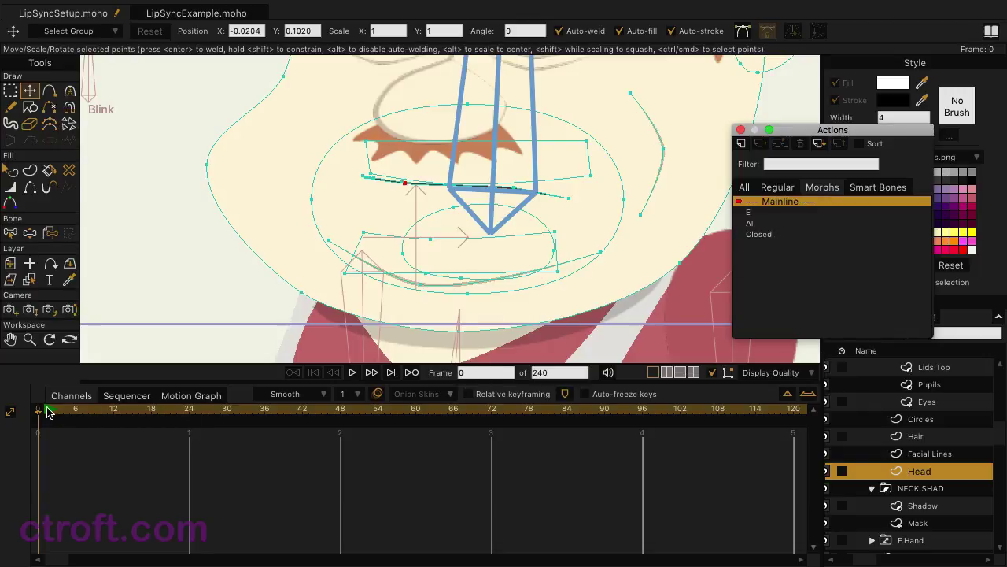
pyautogui.moveTo(47, 411); pyautogui.dragTo(44, 436)
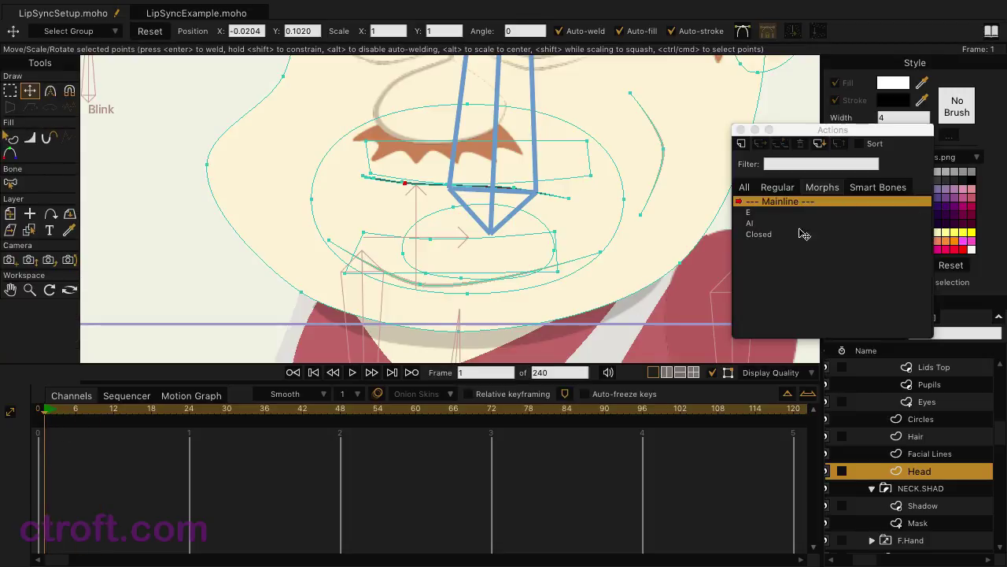
# Insert the Closed mouth pose at the start and the AI pose at frame 7
pyautogui.click(760, 236)
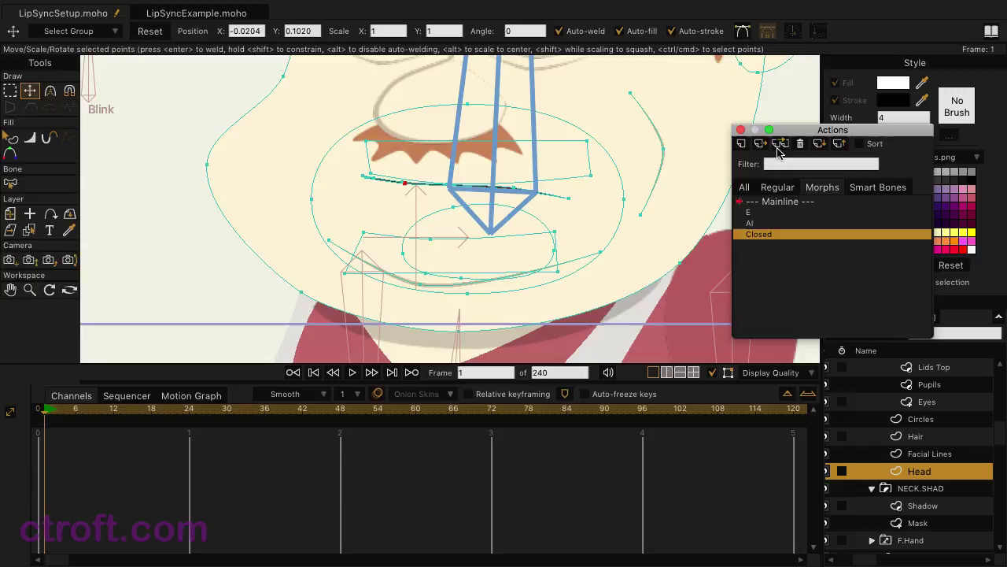
pyautogui.click(778, 145)
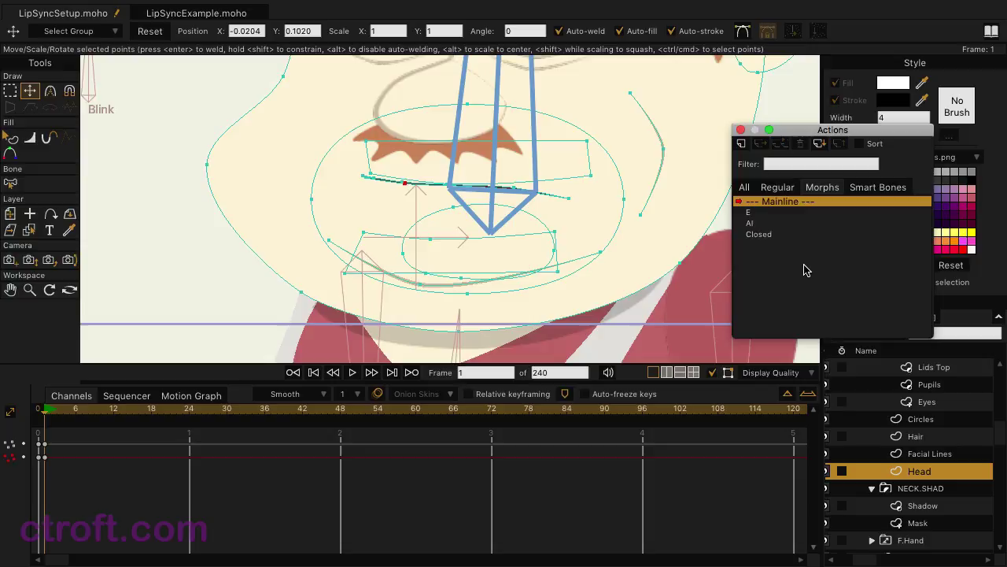
pyautogui.click(83, 416)
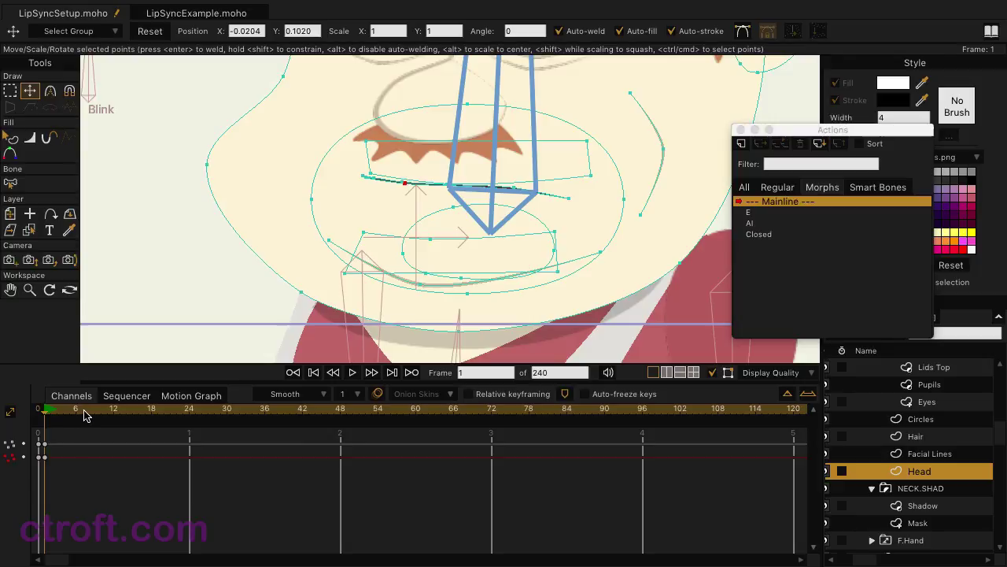
pyautogui.click(82, 416)
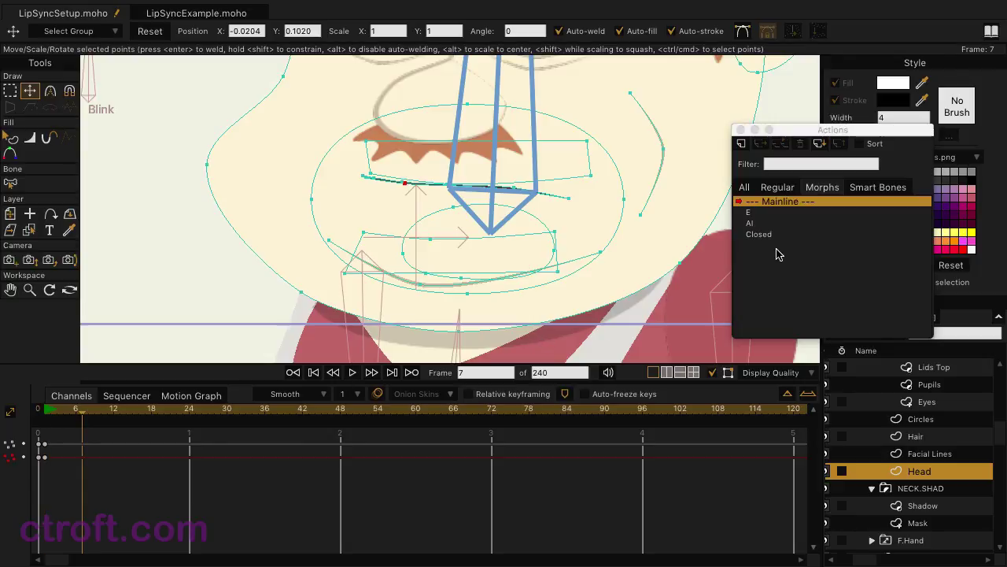
pyautogui.click(760, 223)
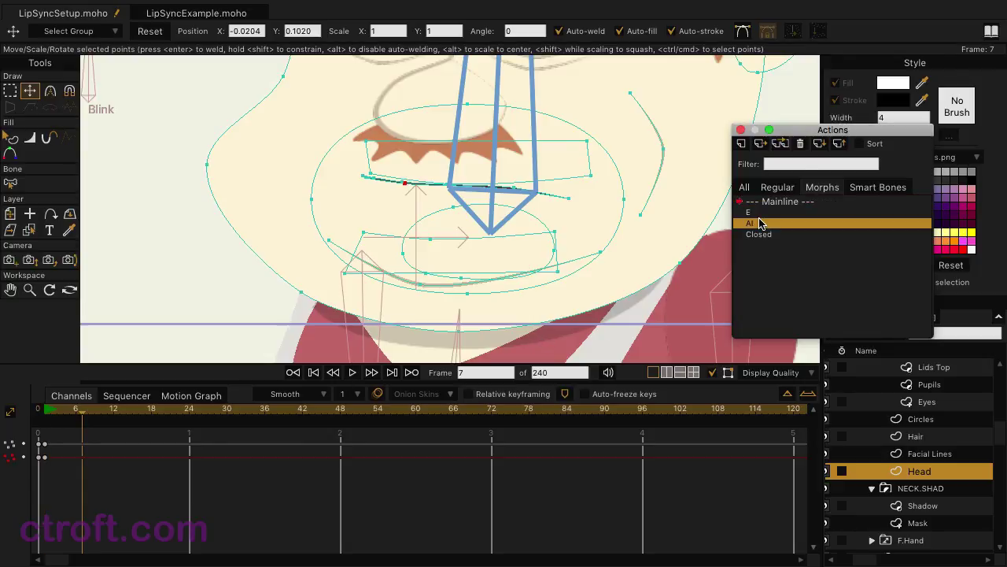
pyautogui.click(781, 146)
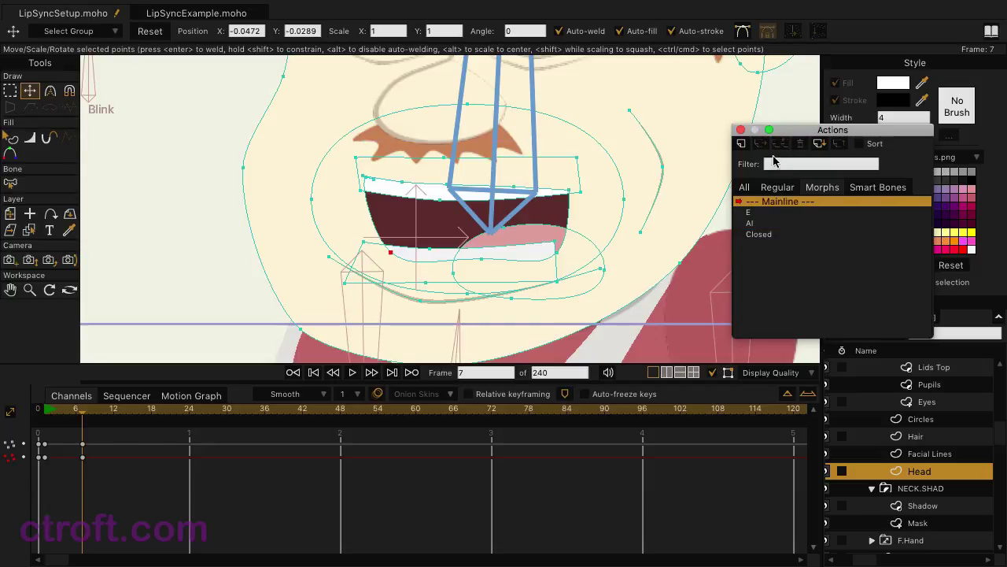
# Insert the E mouth pose at frame 12 and Closed at frame 18
pyautogui.click(114, 414)
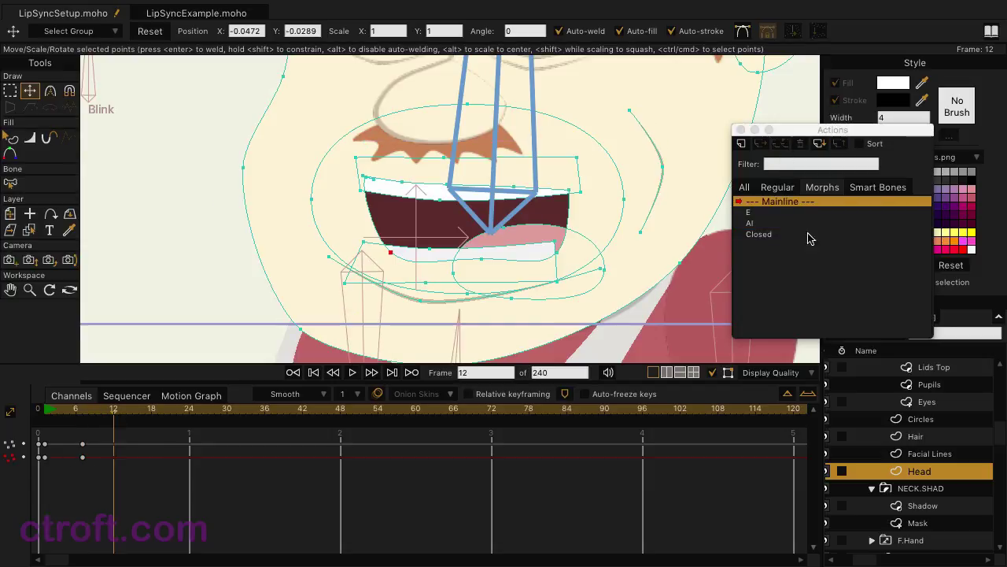
pyautogui.click(756, 213)
pyautogui.click(780, 145)
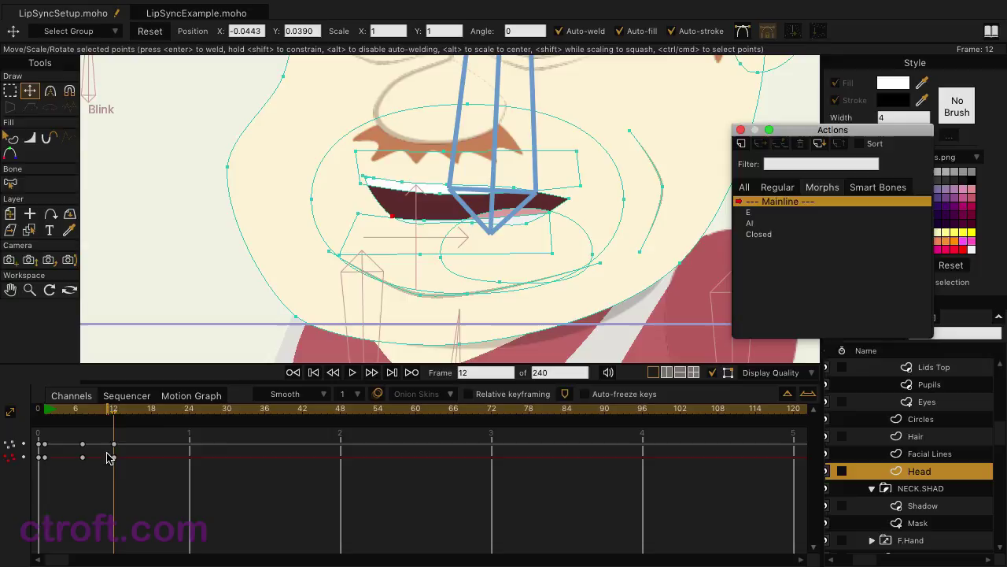
pyautogui.click(151, 414)
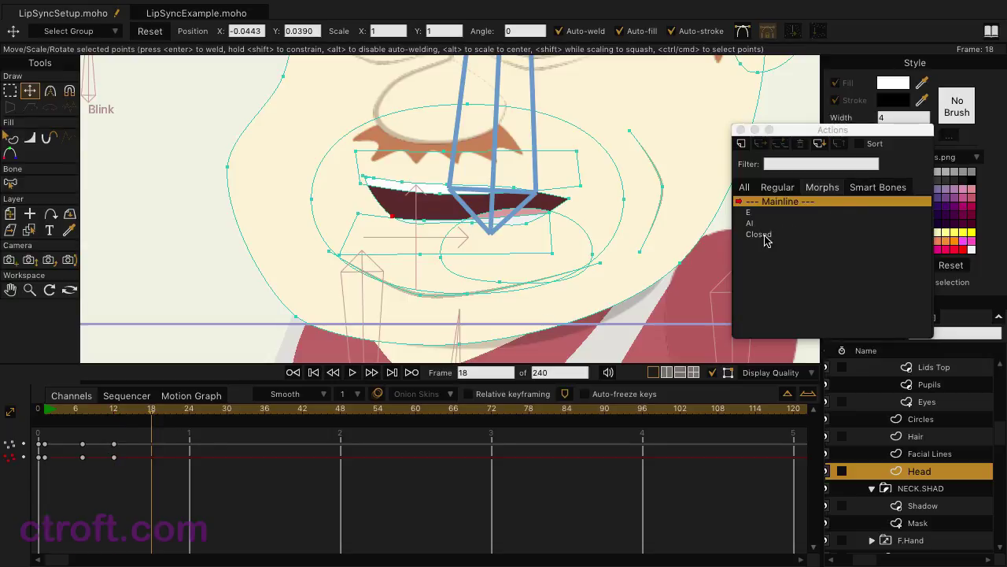
pyautogui.click(760, 234)
pyautogui.click(779, 146)
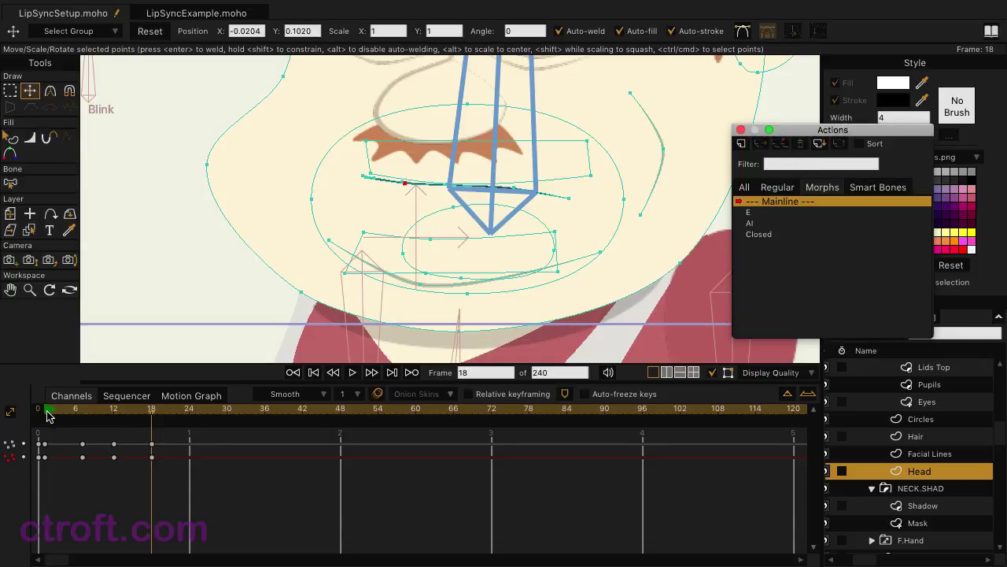
# Scrub the timeline around frame 7 to preview the mouth opening and closing
pyautogui.click(47, 417)
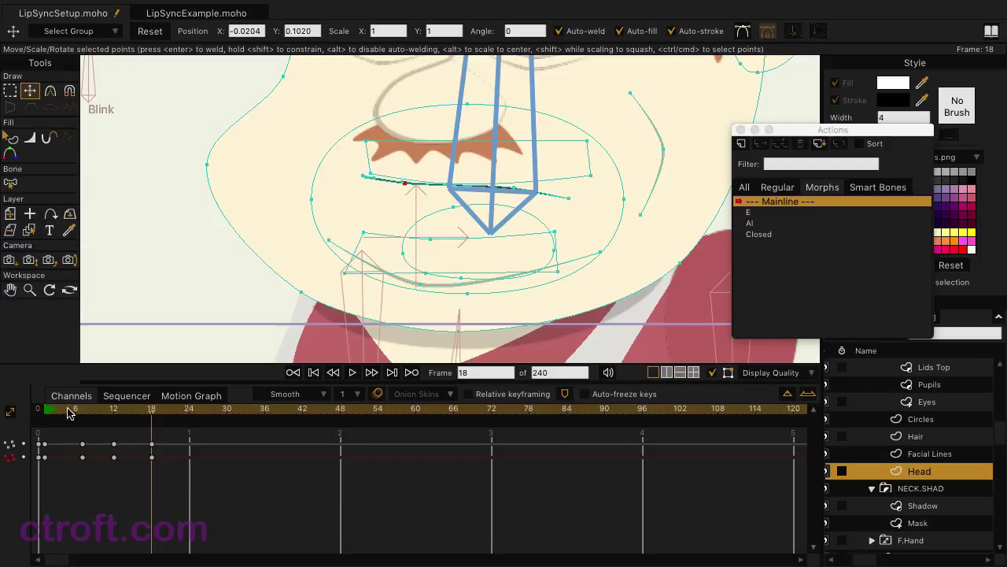
pyautogui.moveTo(68, 414); pyautogui.dragTo(85, 444)
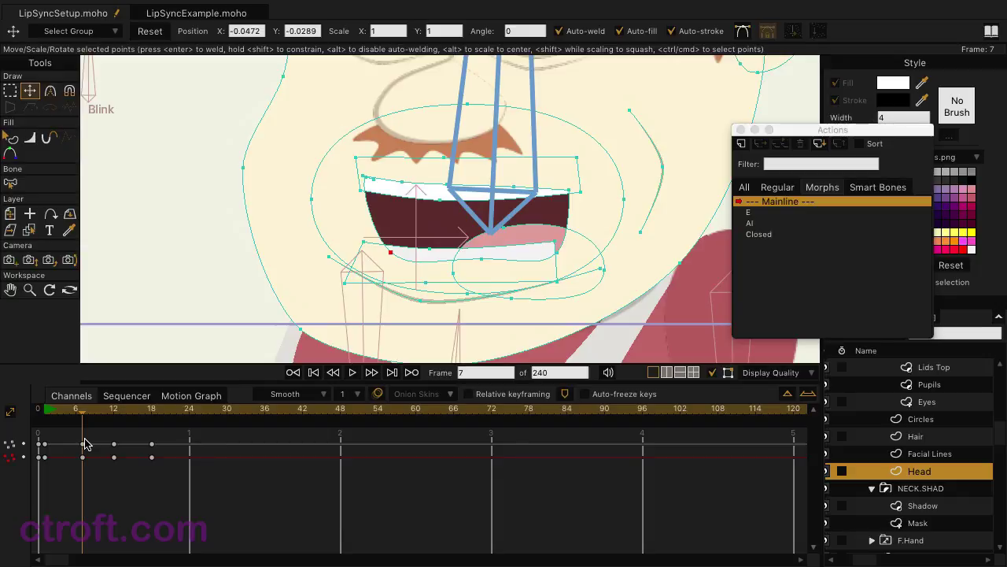
# Switch to LipSyncExample.moho and play its dialogue audio from around frame 8
pyautogui.click(198, 19)
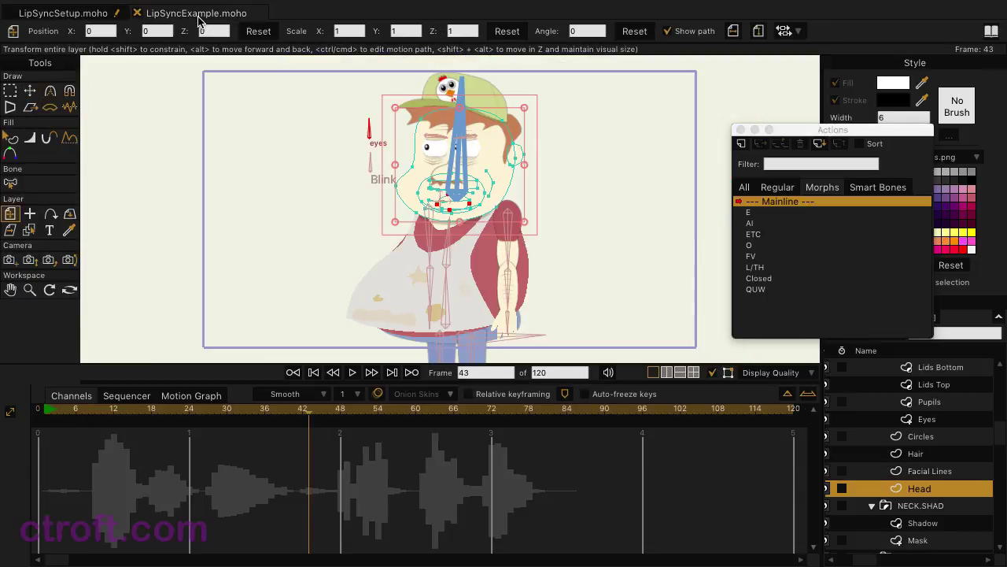
pyautogui.click(83, 411)
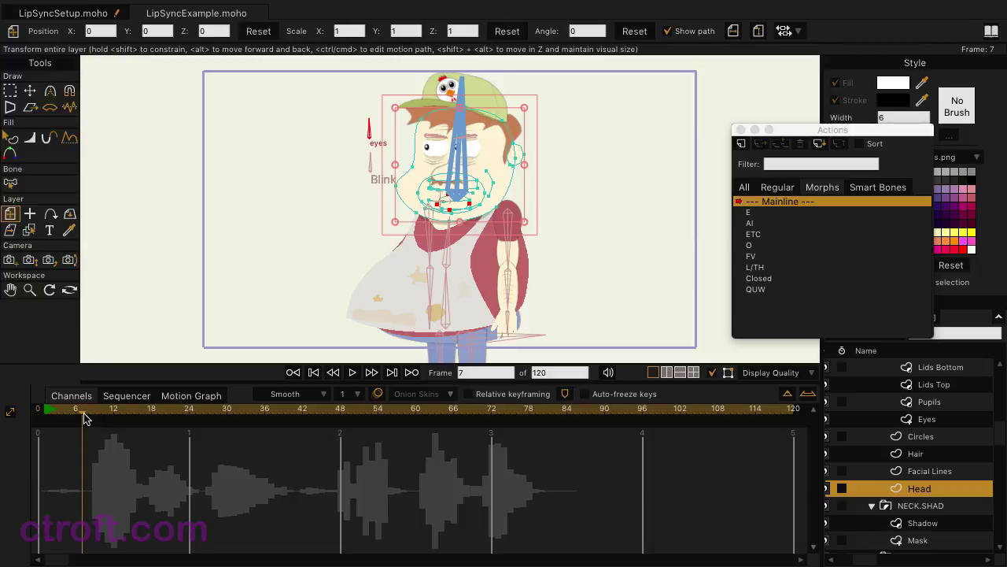
pyautogui.moveTo(84, 412); pyautogui.dragTo(89, 411)
pyautogui.press('space')
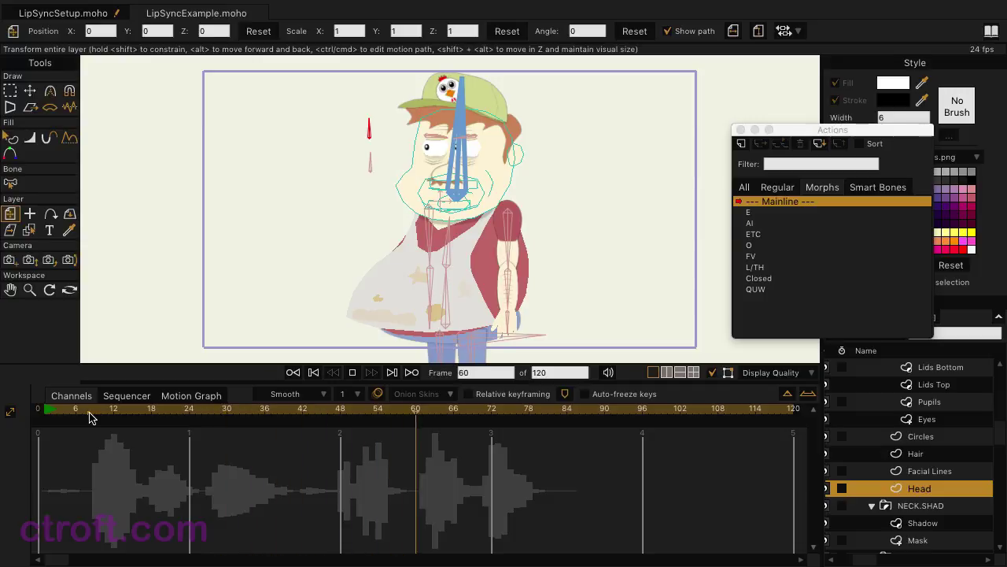
pyautogui.press('space')
pyautogui.click(89, 414)
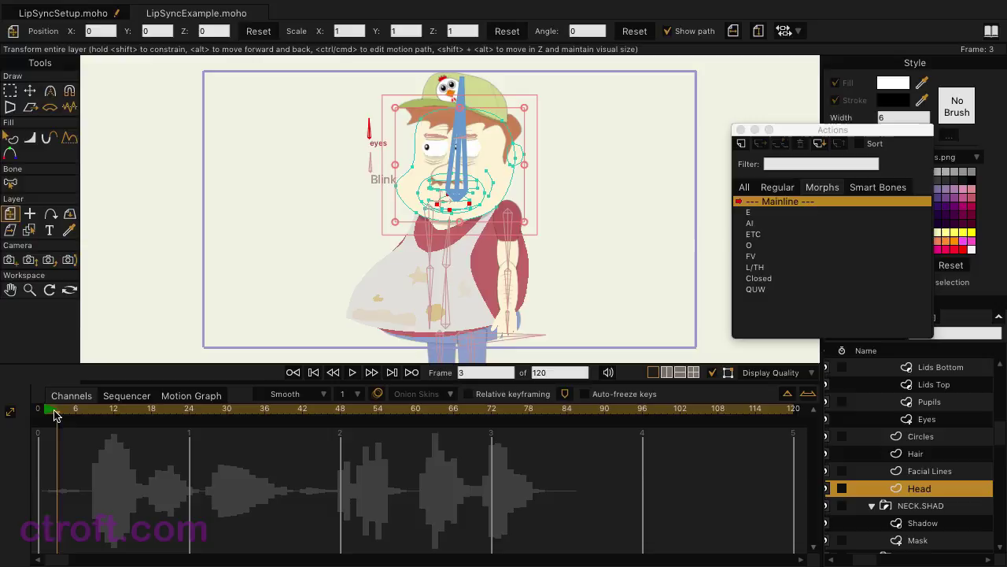
# Insert Closed mouth poses at frames 1 and 8 and an O pose at frame 12
pyautogui.moveTo(89, 415); pyautogui.dragTo(42, 415)
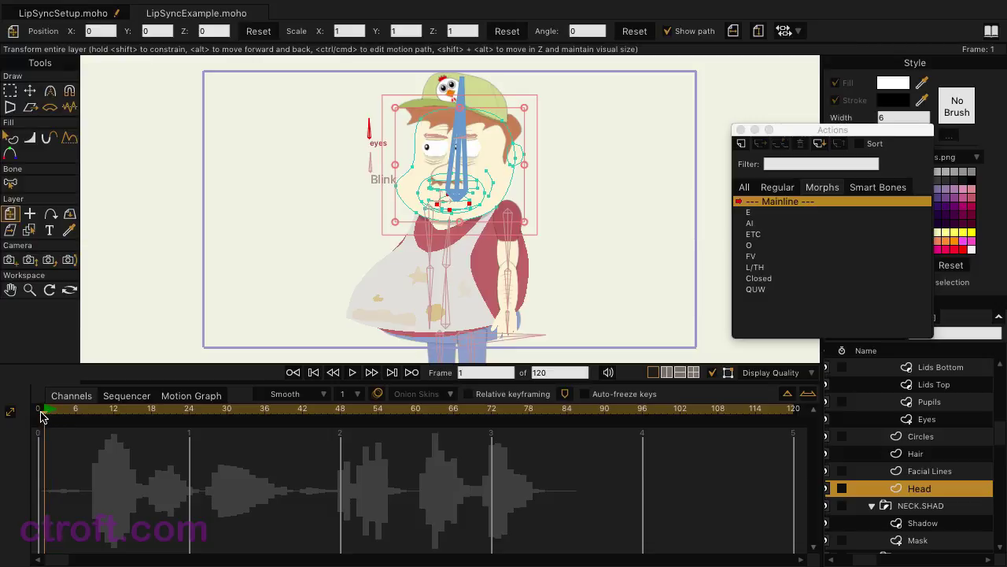
pyautogui.click(762, 280)
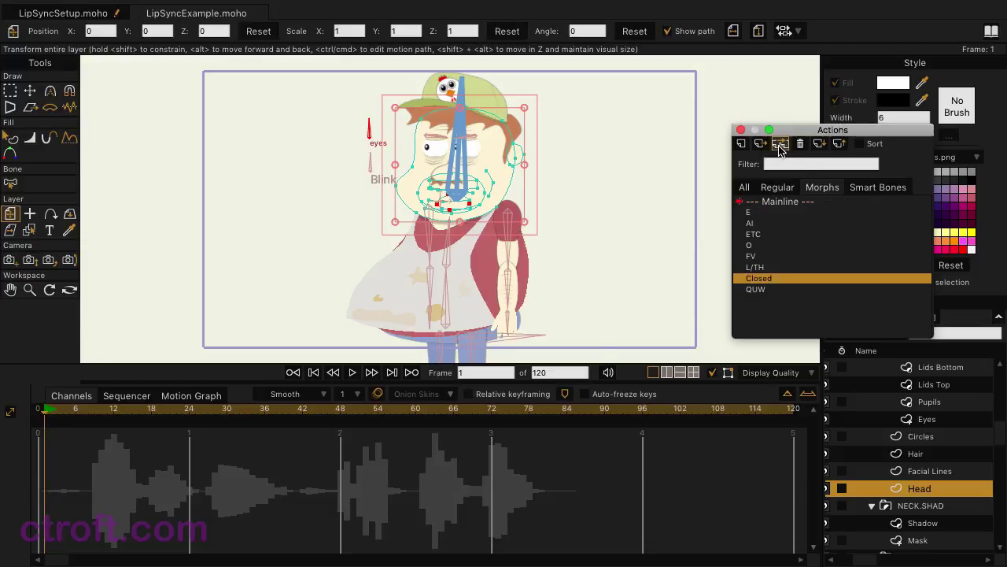
pyautogui.click(780, 143)
pyautogui.moveTo(50, 415); pyautogui.dragTo(87, 421)
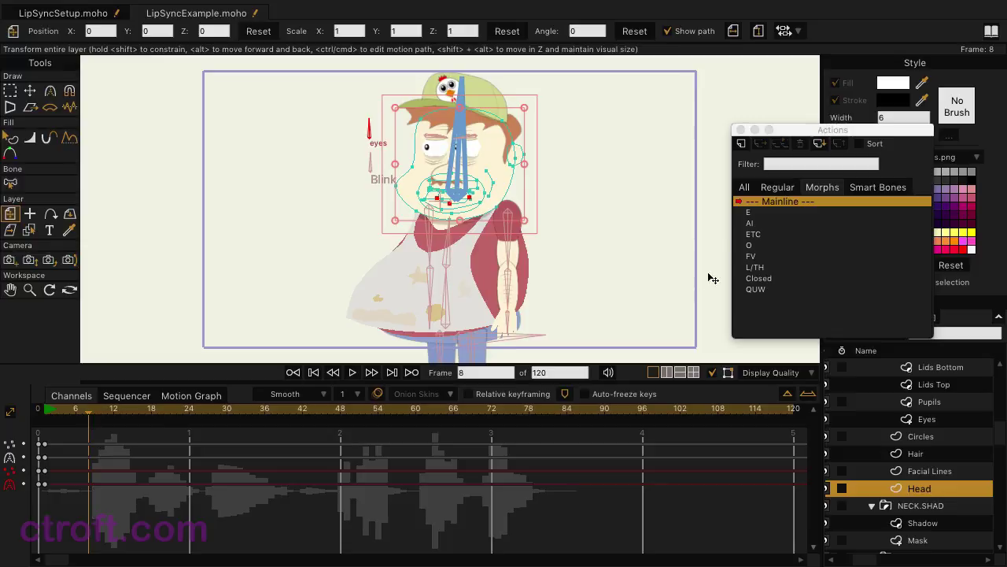
pyautogui.click(760, 281)
pyautogui.click(782, 144)
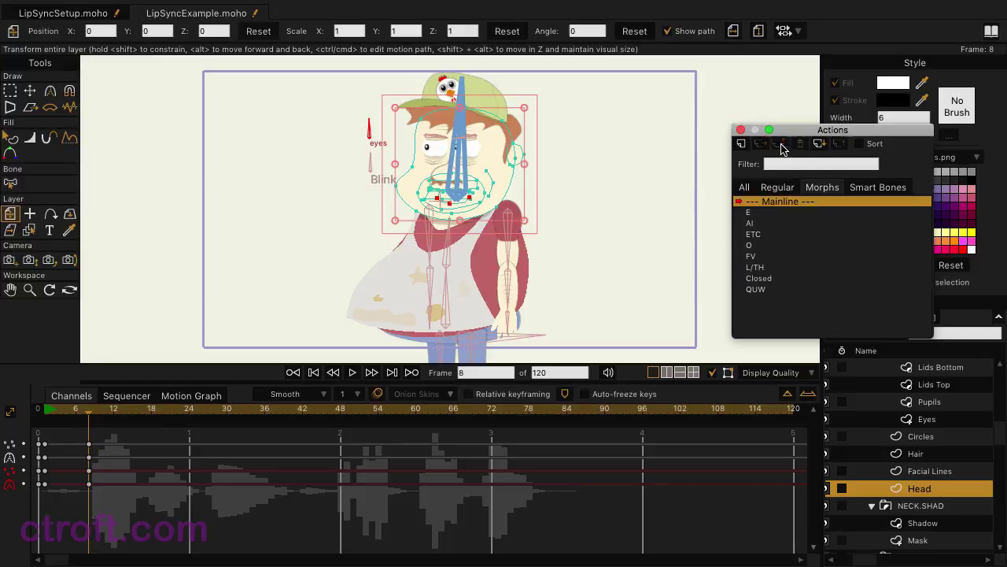
pyautogui.moveTo(99, 418); pyautogui.dragTo(112, 418)
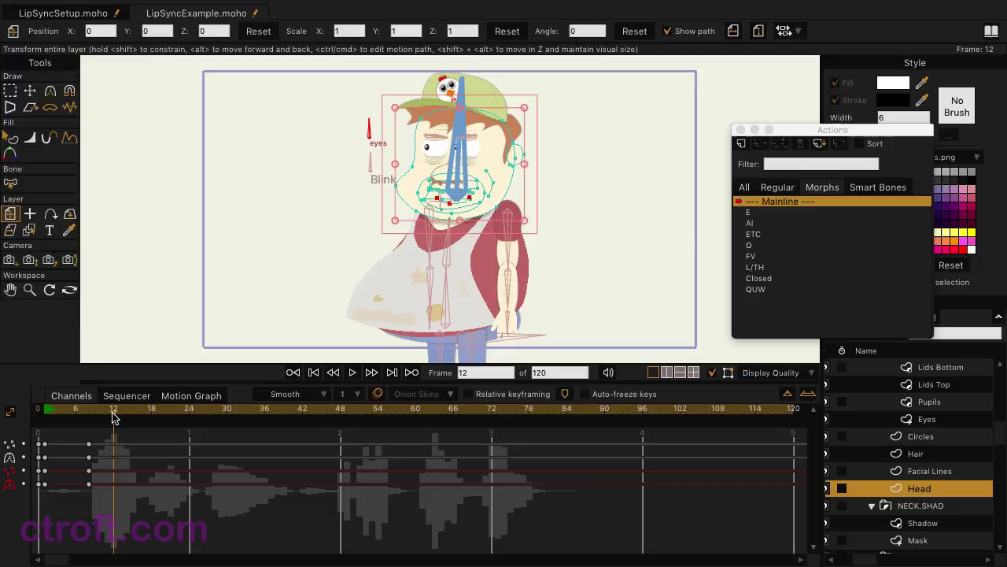
pyautogui.click(756, 245)
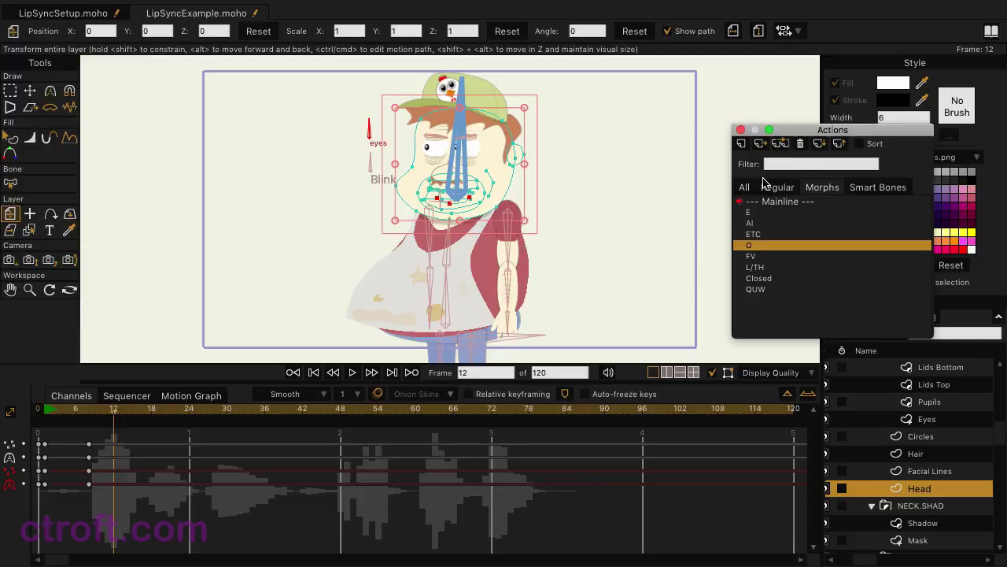
pyautogui.click(779, 144)
# Insert Closed at frame 16, AI at frame 21 and E at frame 25
pyautogui.click(138, 414)
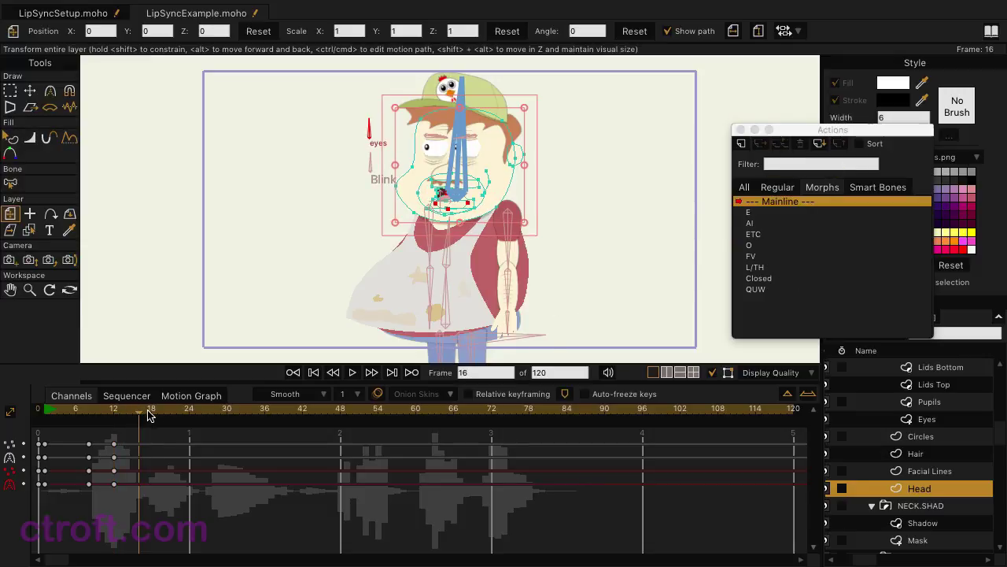
pyautogui.click(752, 279)
pyautogui.click(780, 145)
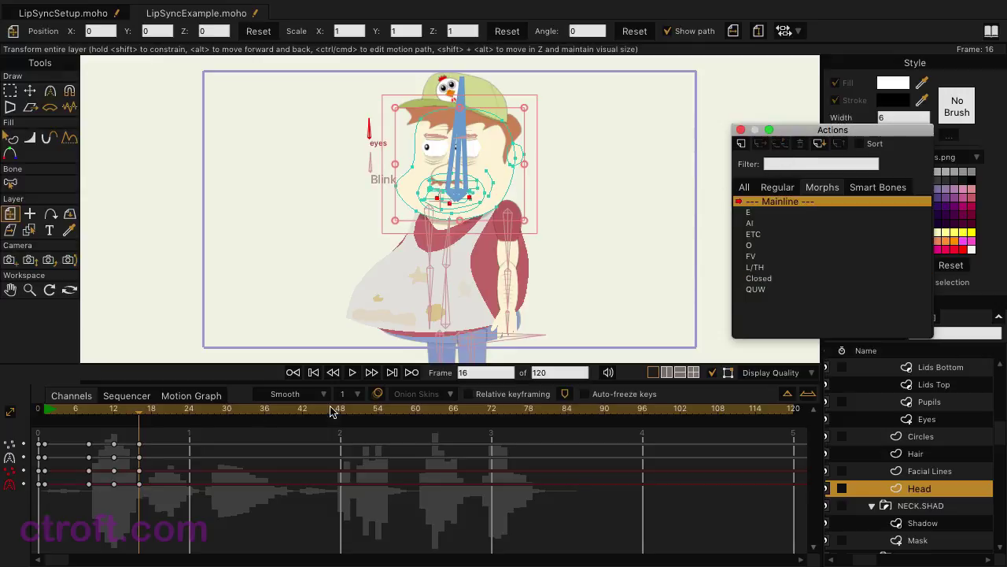
pyautogui.click(164, 415)
pyautogui.click(170, 415)
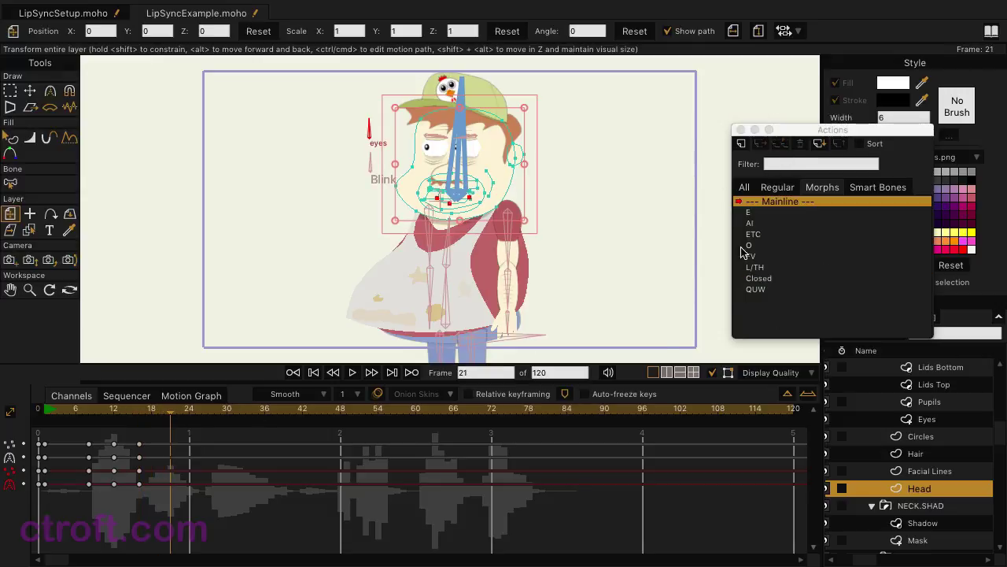
pyautogui.click(751, 224)
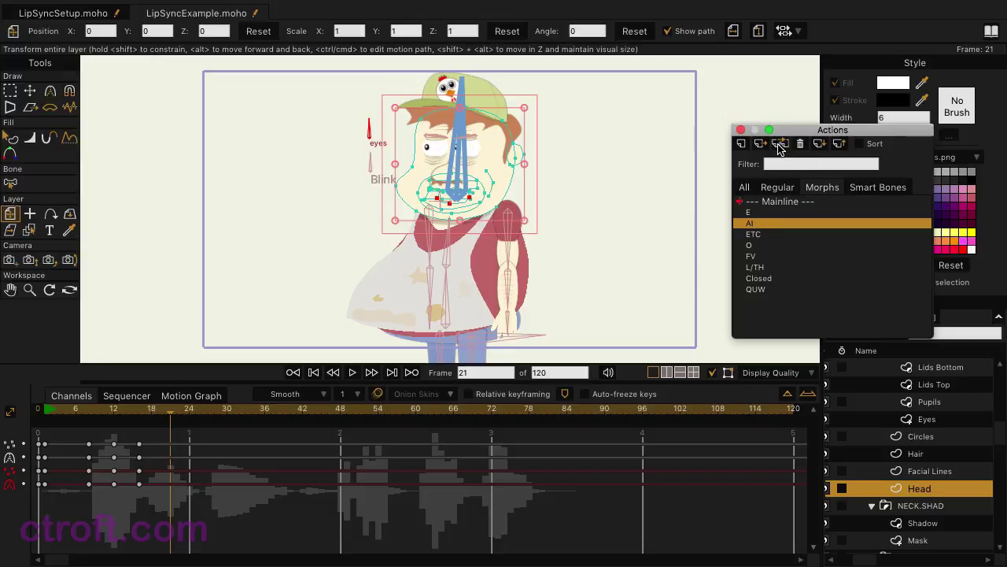
pyautogui.click(779, 145)
pyautogui.moveTo(177, 415); pyautogui.dragTo(197, 415)
pyautogui.click(768, 218)
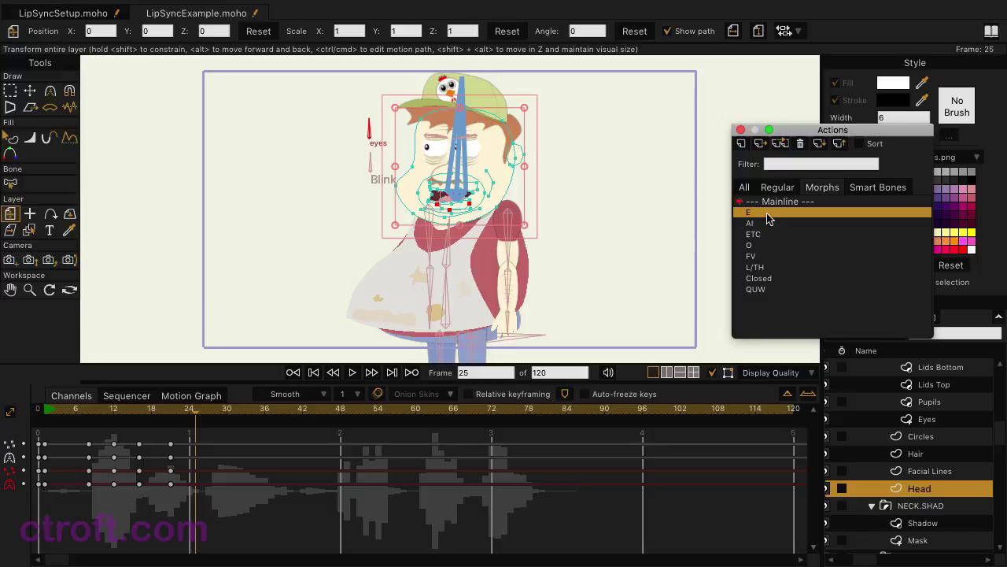
pyautogui.click(779, 145)
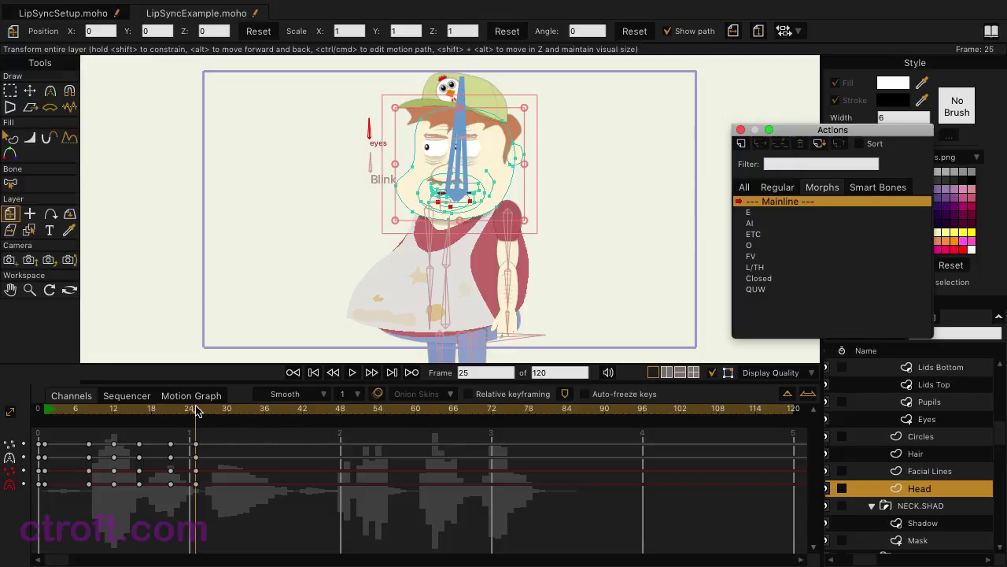
# Insert AI at frame 30 and ETC at frame 40, then center the character's face
pyautogui.moveTo(196, 415); pyautogui.dragTo(226, 416)
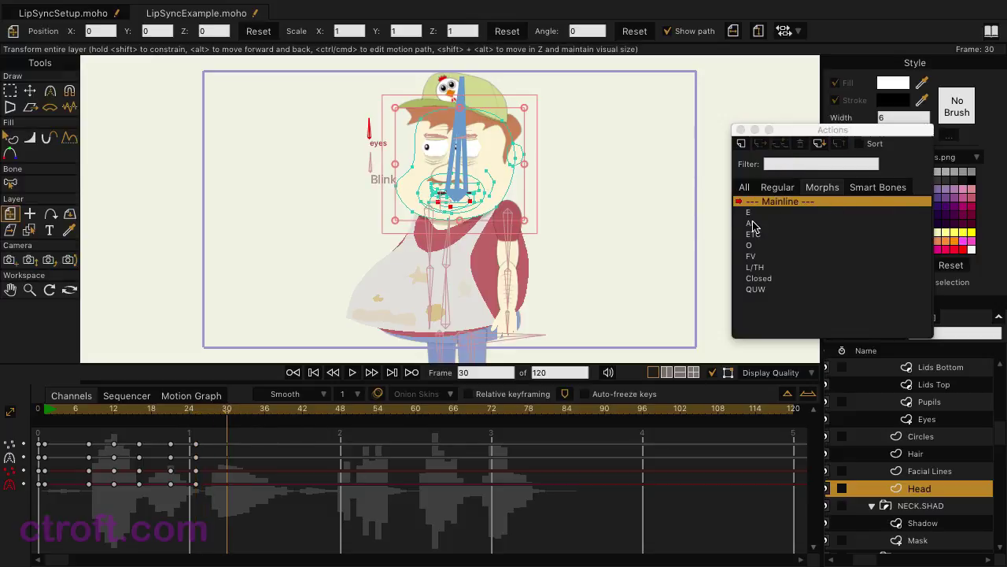
pyautogui.click(755, 223)
pyautogui.click(784, 144)
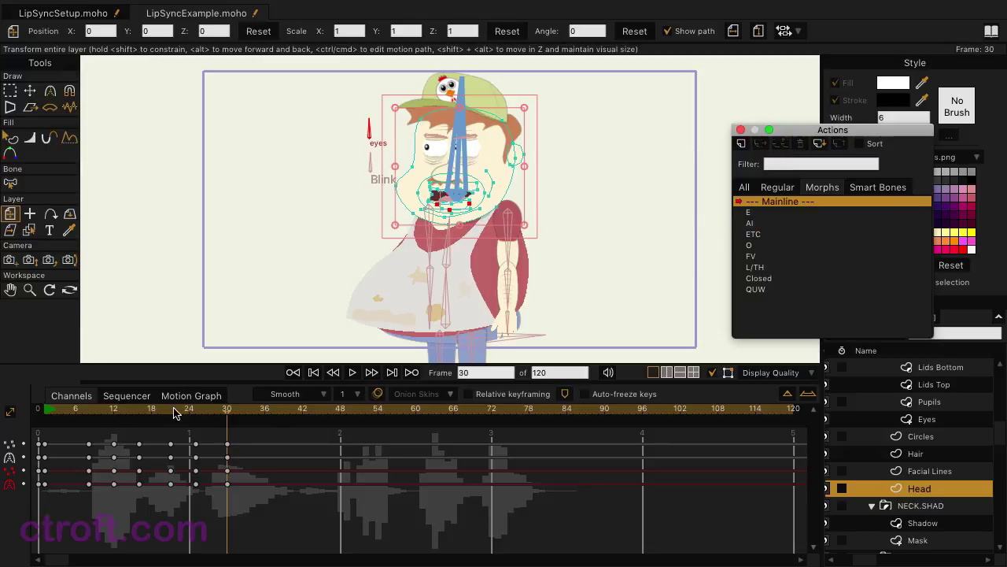
pyautogui.moveTo(227, 415); pyautogui.dragTo(291, 416)
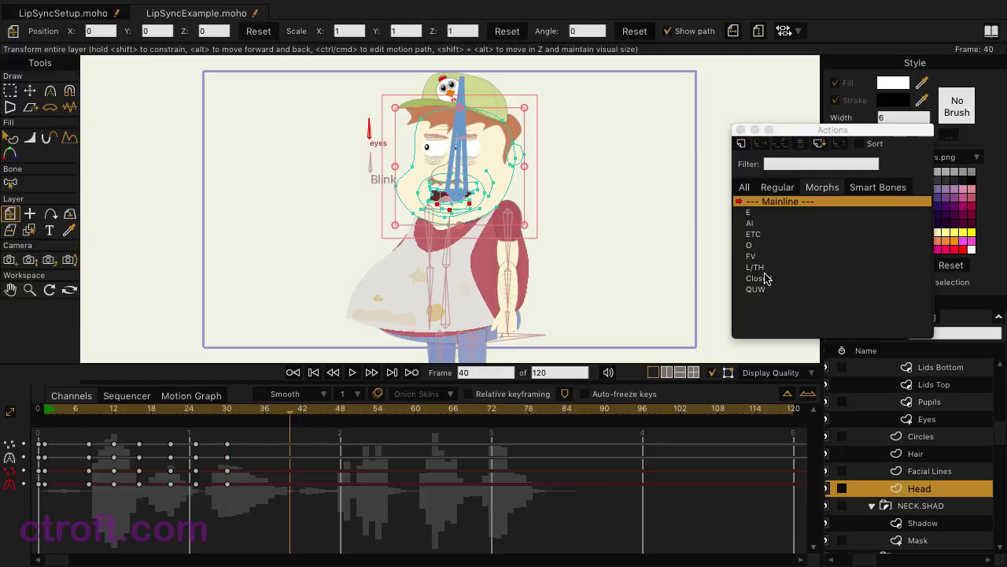
pyautogui.click(757, 234)
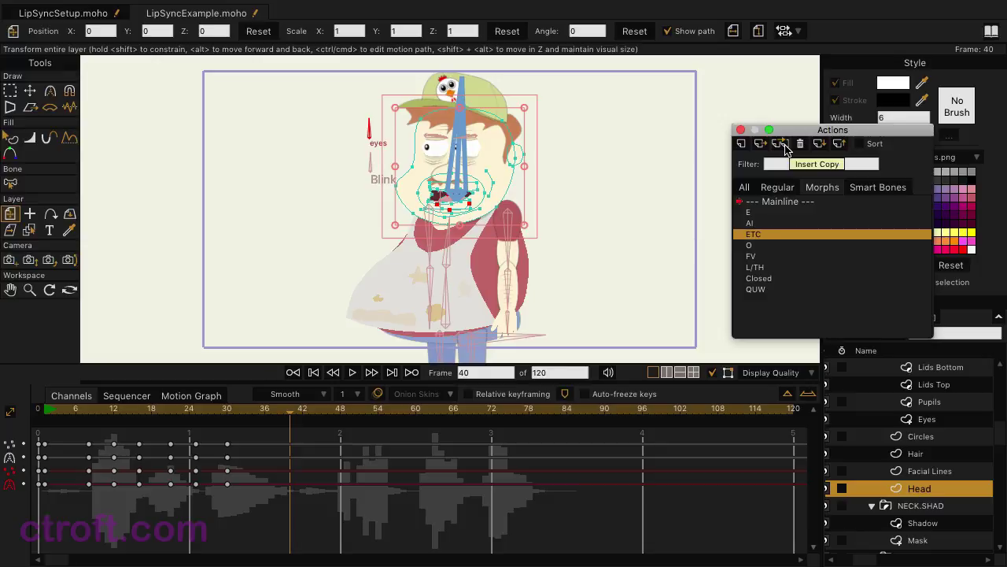
pyautogui.click(785, 147)
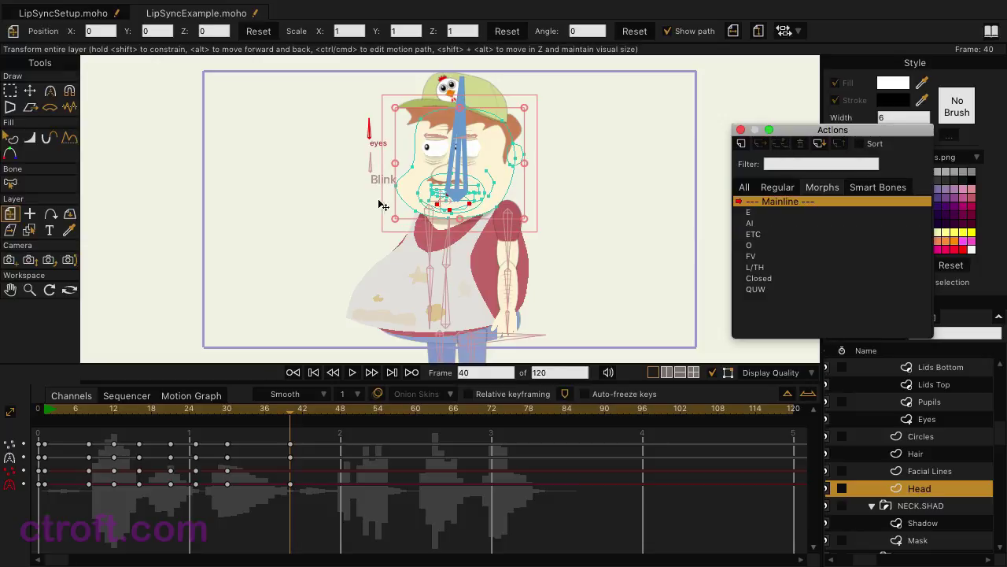
pyautogui.scroll(3, 364, 205)
pyautogui.scroll(2, 589, 244)
pyautogui.moveTo(588, 244); pyautogui.dragTo(571, 273)
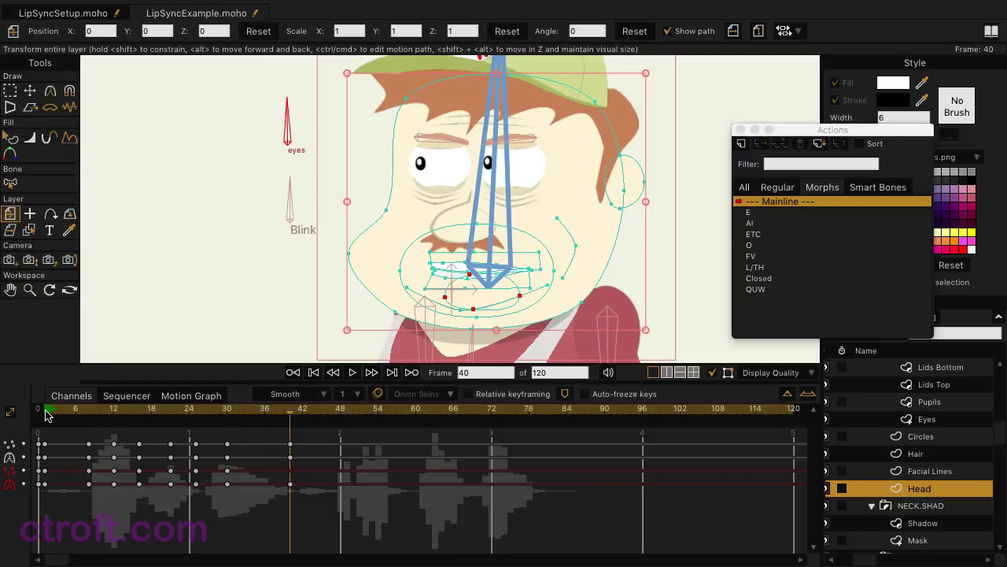
pyautogui.click(84, 416)
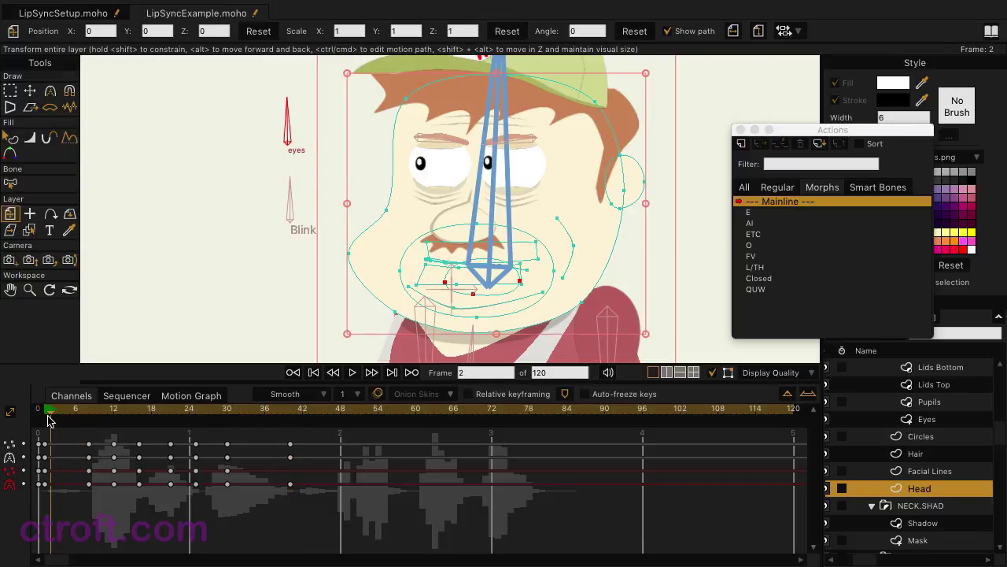
pyautogui.press('space')
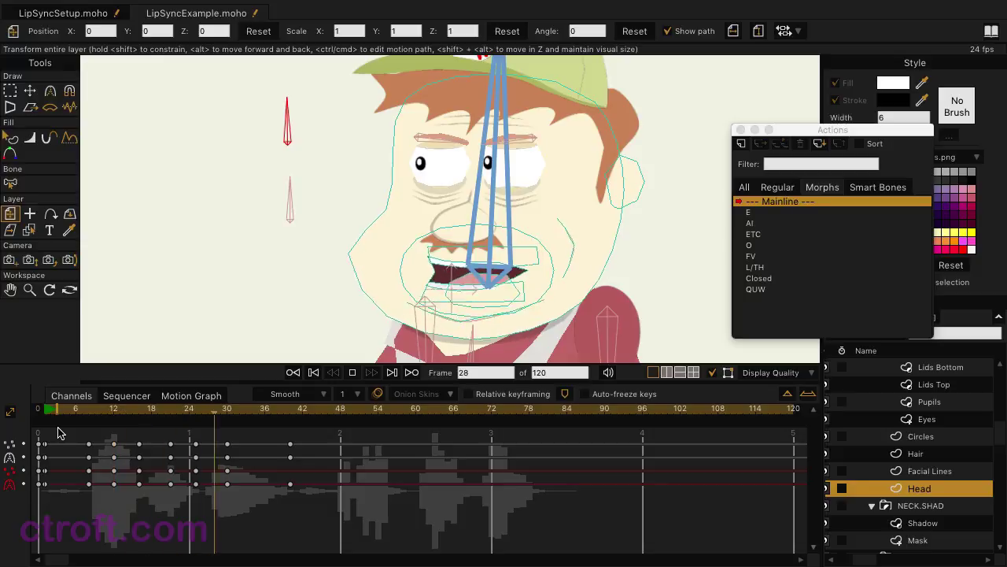